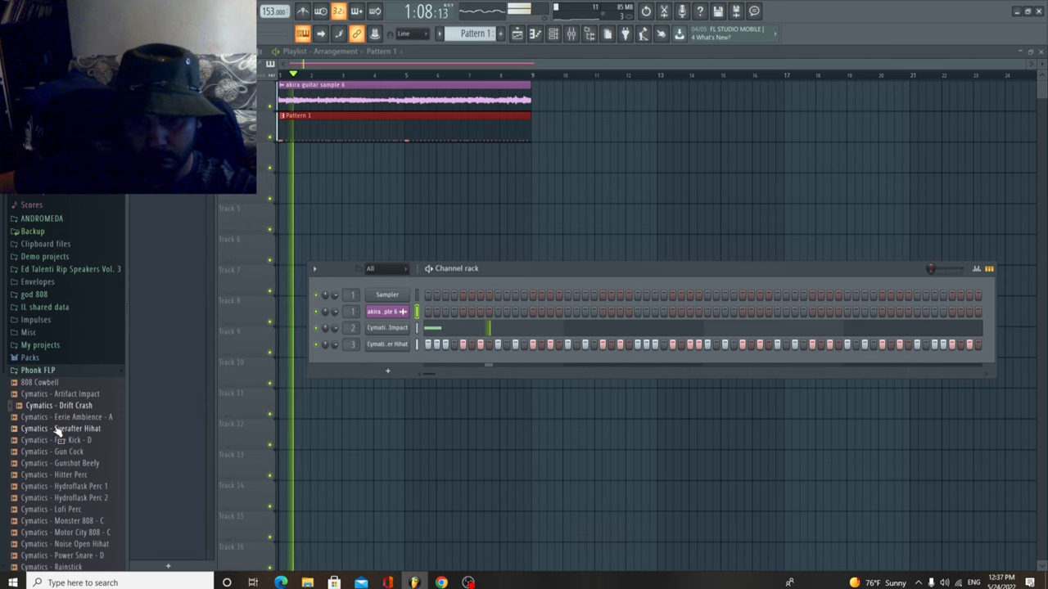
Audition the Cymatics samples in the Phonk FLP folder one after another, including Everafter Hihat, Fire Kick, Hitter Perc and Lofi Perc
{"action": "left_click", "coordinate": [59, 417]}
{"action": "left_click", "coordinate": [59, 428]}
{"action": "left_click", "coordinate": [63, 443]}
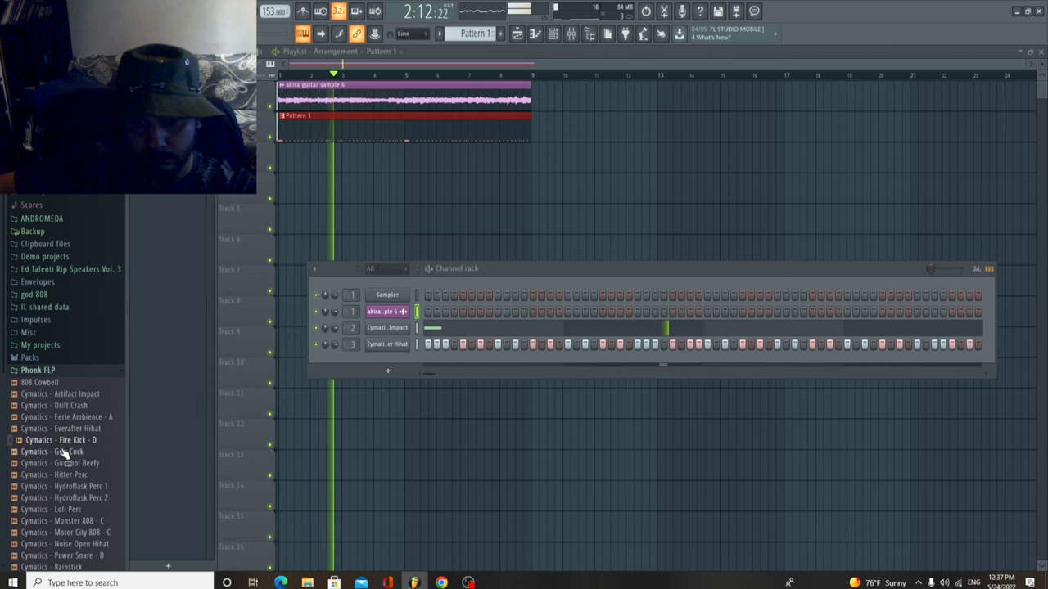
{"action": "left_click", "coordinate": [66, 464]}
{"action": "left_click", "coordinate": [71, 476]}
{"action": "left_click", "coordinate": [72, 486]}
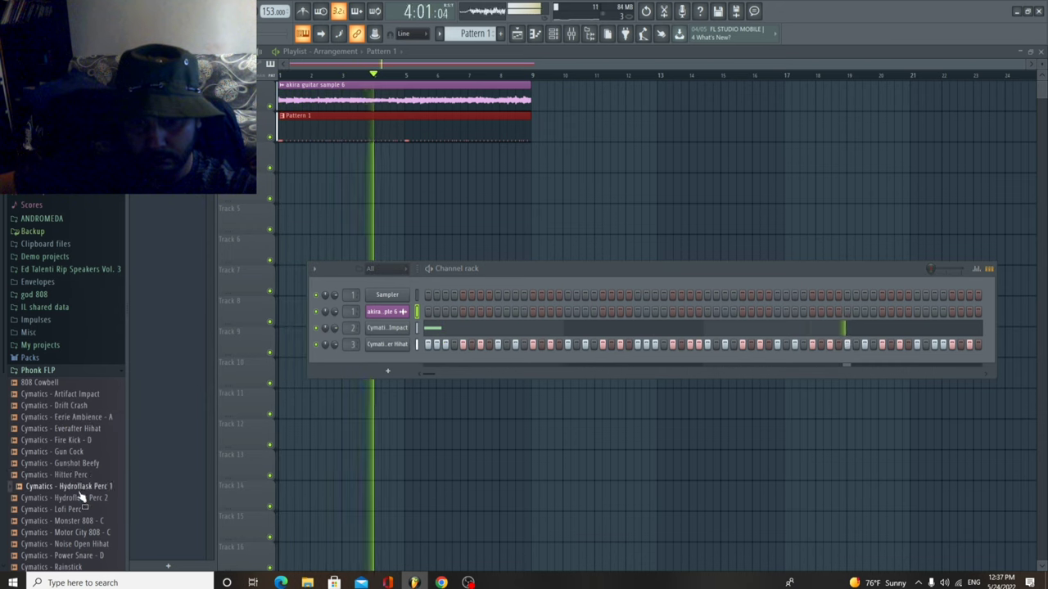
{"action": "left_click", "coordinate": [85, 497]}
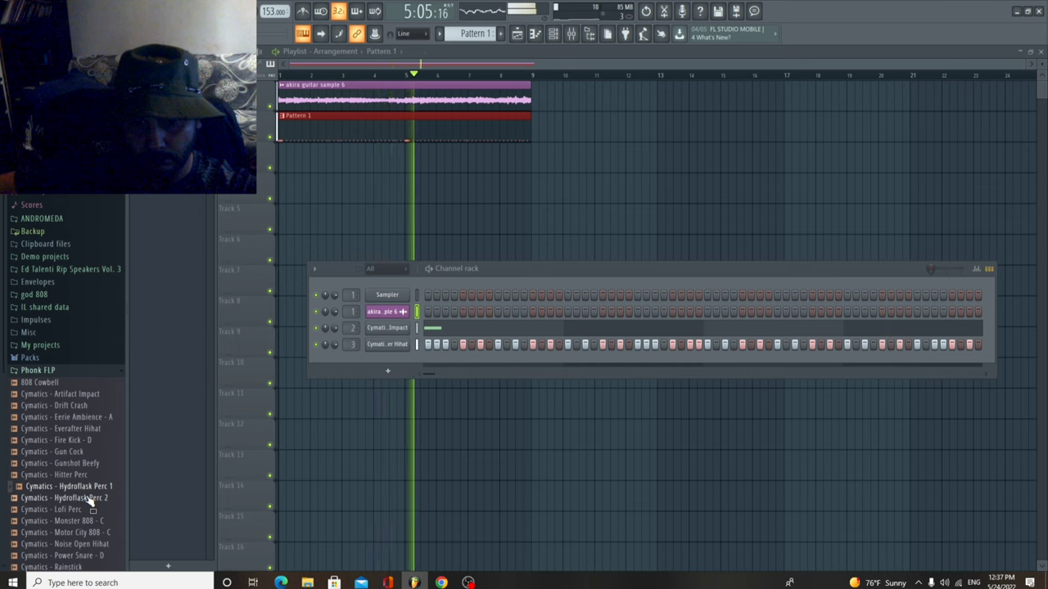
{"action": "left_click", "coordinate": [86, 509]}
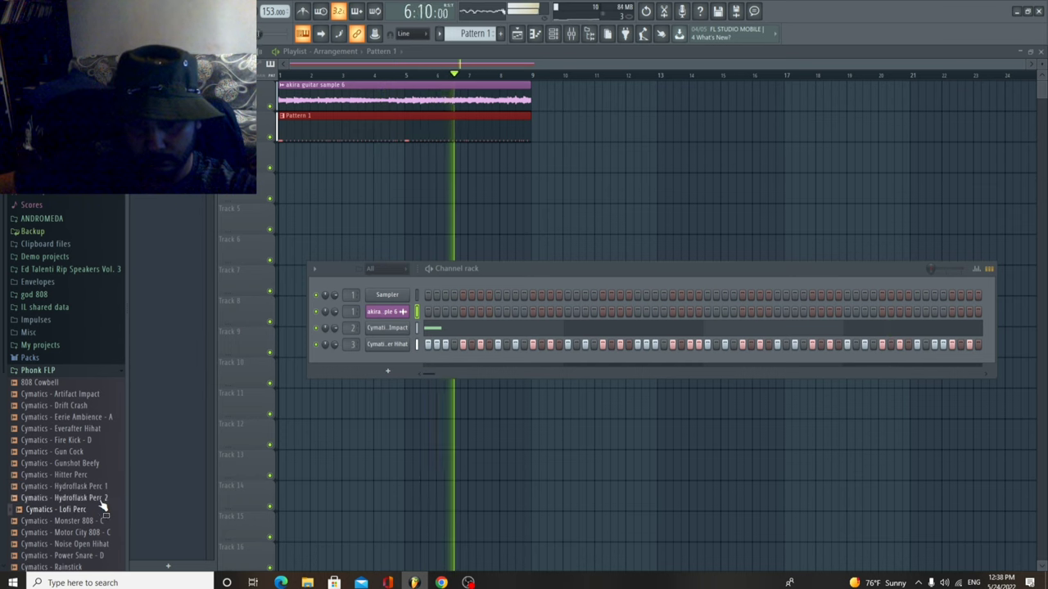
{"action": "left_click", "coordinate": [103, 499]}
{"action": "scroll", "coordinate": [103, 498], "scroll_direction": "down", "scroll_amount": 4}
{"action": "left_click", "coordinate": [90, 371]}
{"action": "left_click", "coordinate": [93, 382]}
{"action": "left_click", "coordinate": [99, 394]}
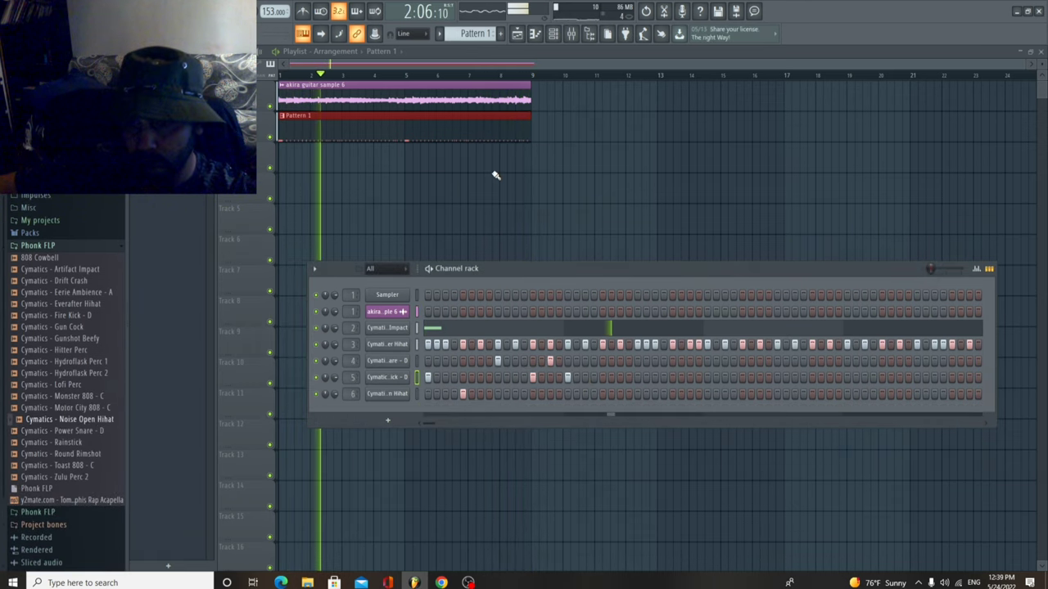
Add a Noise Open Hihat hit at step 21 of Pattern 1 while listening to the loop
{"action": "key", "text": "F6"}
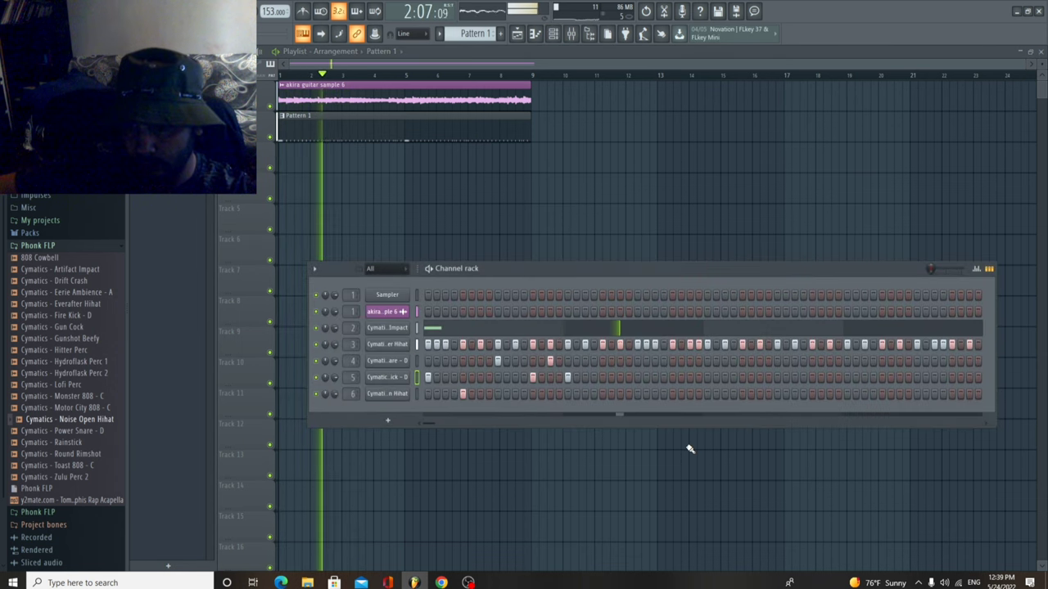
{"action": "key", "text": "space"}
{"action": "key", "text": "space"}
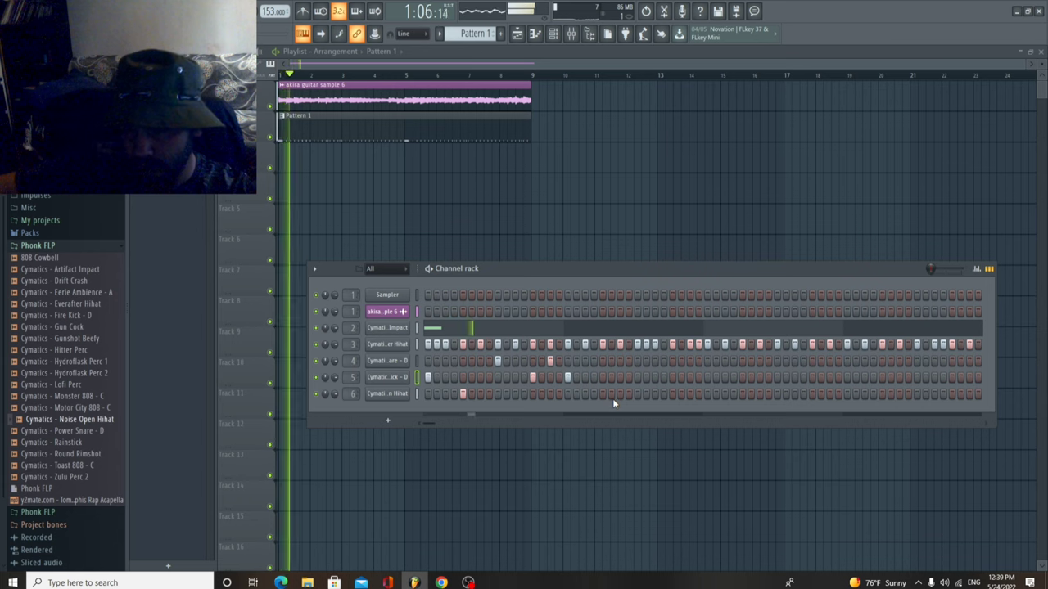
{"action": "left_click", "coordinate": [601, 393]}
{"action": "key", "text": "space"}
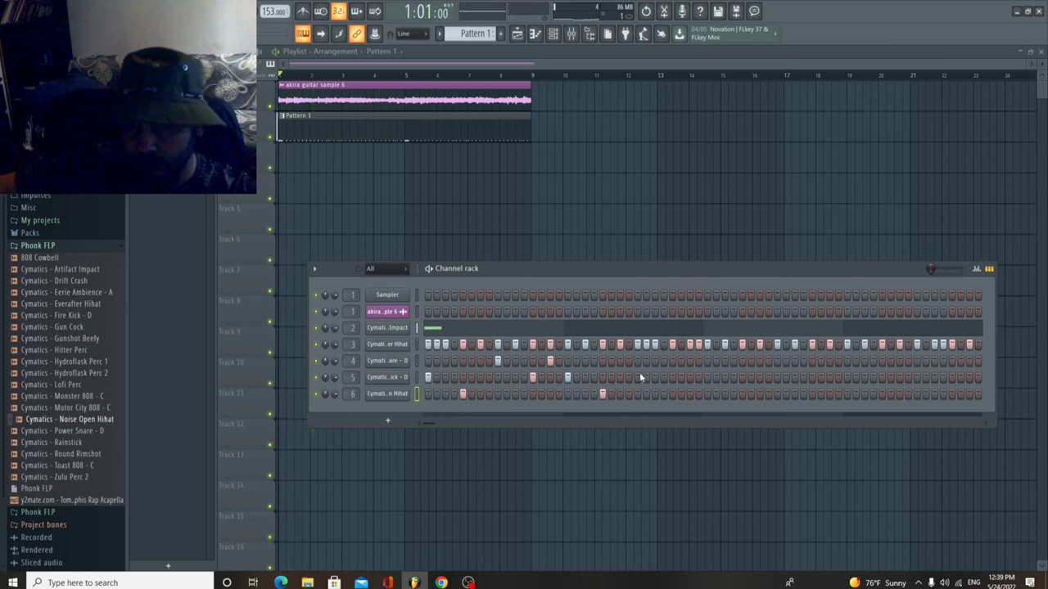
{"action": "key", "text": "space"}
Add Power Snare hits at steps 25, 27 and 31 and Fire Kick hits at steps 29 and 33
{"action": "left_click", "coordinate": [637, 360]}
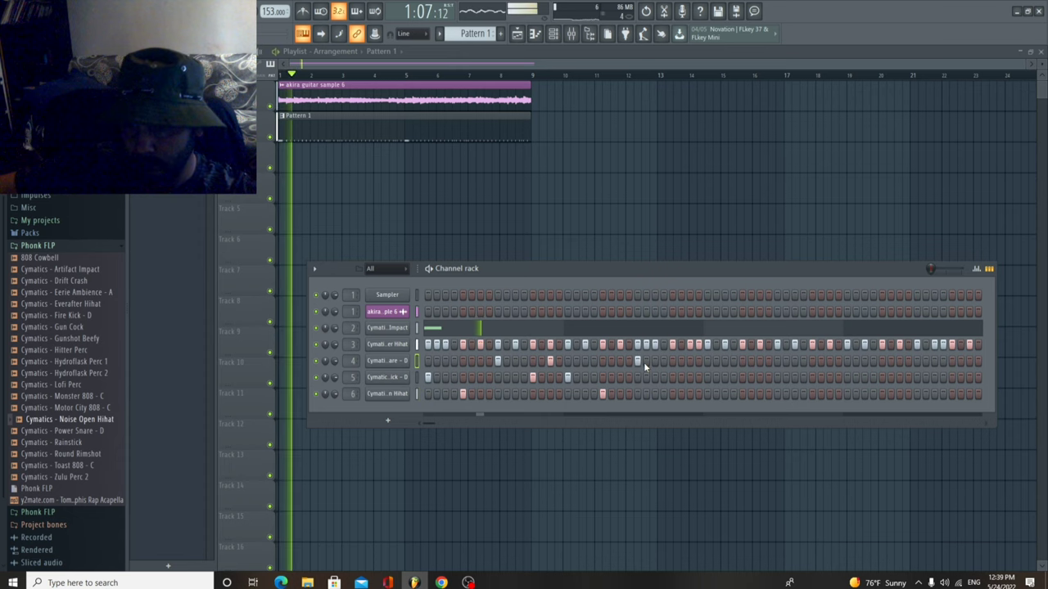
{"action": "left_click", "coordinate": [655, 360]}
{"action": "key", "text": "space"}
{"action": "key", "text": "space"}
{"action": "left_click", "coordinate": [690, 361]}
{"action": "left_click", "coordinate": [707, 377]}
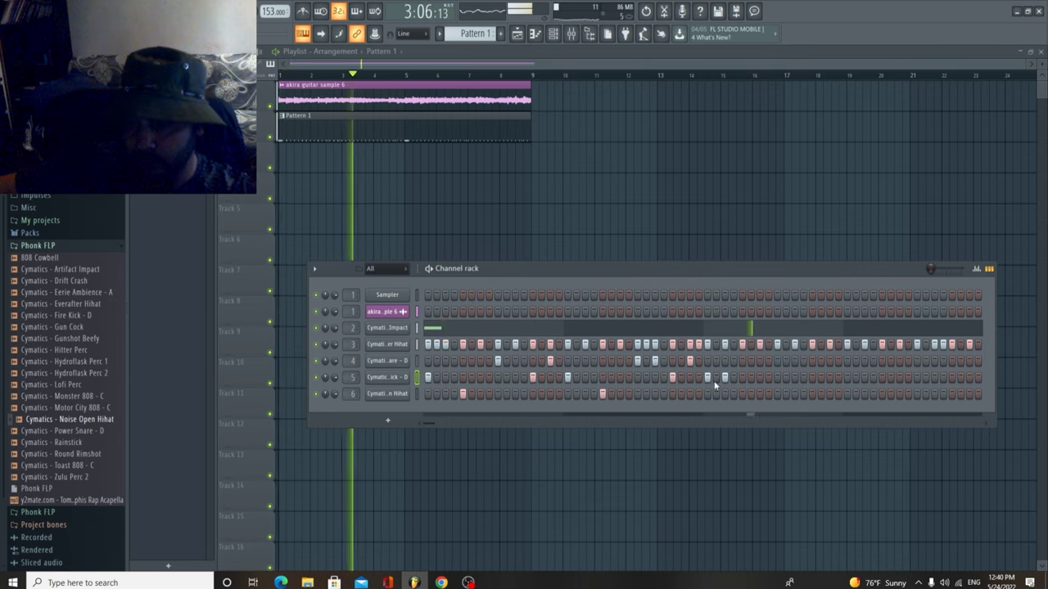
{"action": "left_click", "coordinate": [672, 378]}
Extend the drum pattern with Open Hihat hits at steps 37 and 53, Power Snare at 41, 47 and 57, and Fire Kick at 49
{"action": "left_click", "coordinate": [742, 393]}
{"action": "left_click", "coordinate": [777, 361]}
{"action": "left_click", "coordinate": [829, 361]}
{"action": "left_click", "coordinate": [882, 394]}
{"action": "key", "text": "space"}
{"action": "left_click", "coordinate": [917, 361]}
{"action": "left_click", "coordinate": [969, 361]}
{"action": "left_click", "coordinate": [848, 378]}
{"action": "key", "text": "space"}
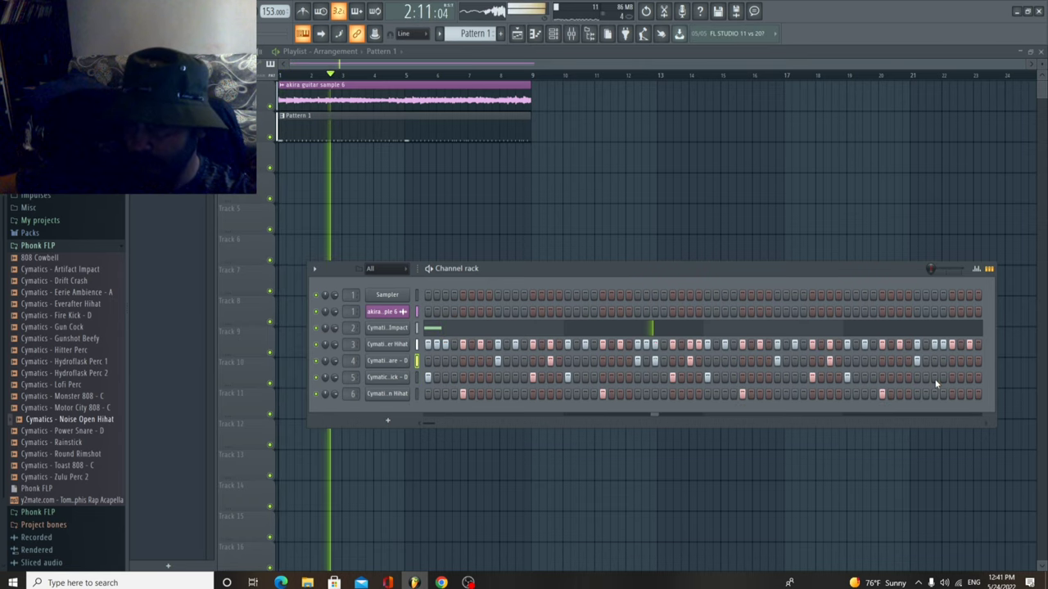
Add Fire Kick hits at steps 61 and 63 and a Power Snare hit at step 59, and check the kick notes in the piano roll
{"action": "left_click", "coordinate": [934, 377]}
{"action": "left_click", "coordinate": [952, 378]}
{"action": "right_click", "coordinate": [934, 377]}
{"action": "left_click", "coordinate": [934, 361]}
{"action": "left_click", "coordinate": [969, 377]}
{"action": "key", "text": "F7"}
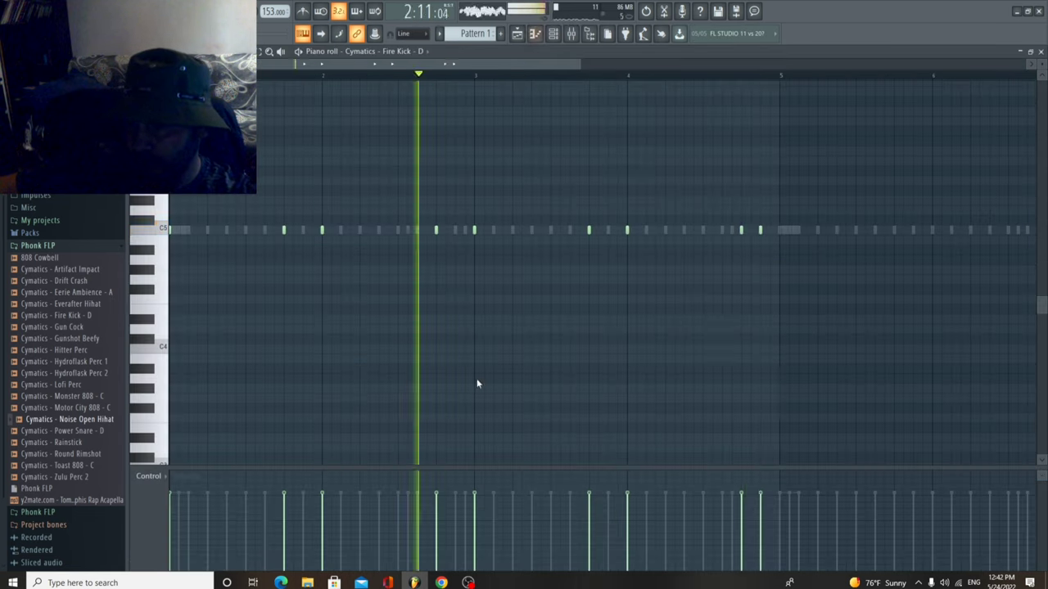
{"action": "key", "text": "F7"}
Try moving the Power Snare hit from step 63 to step 64 and play the pattern
{"action": "key", "text": "space"}
{"action": "right_click", "coordinate": [969, 361]}
{"action": "left_click", "coordinate": [979, 361]}
{"action": "key", "text": "space"}
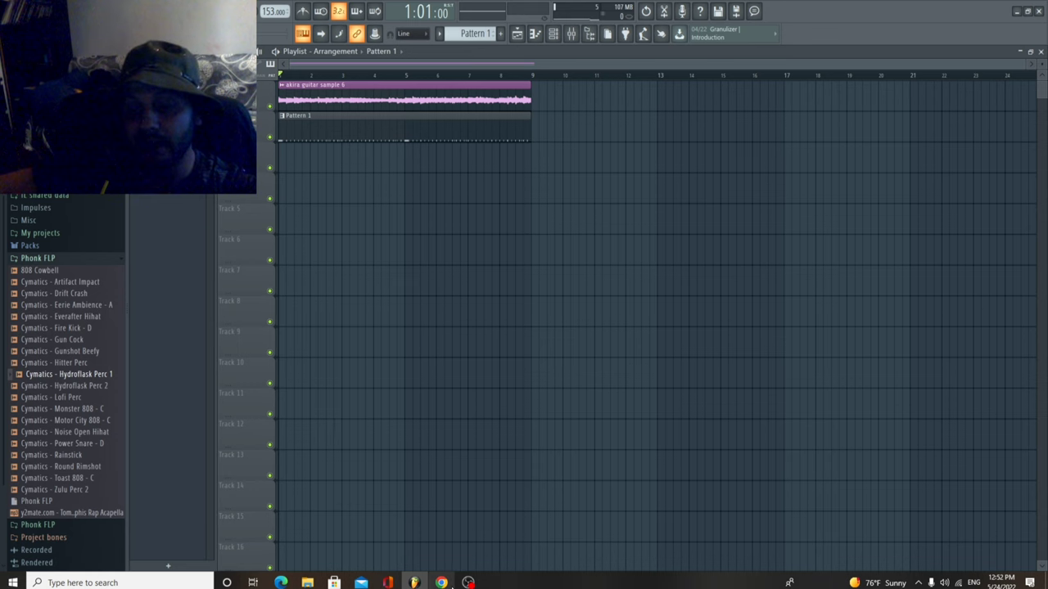
Switch to the Looperman acapella results in Chrome and preview When You Make A Woman Cry against the beat playing in FL Studio
{"action": "left_click", "coordinate": [441, 582]}
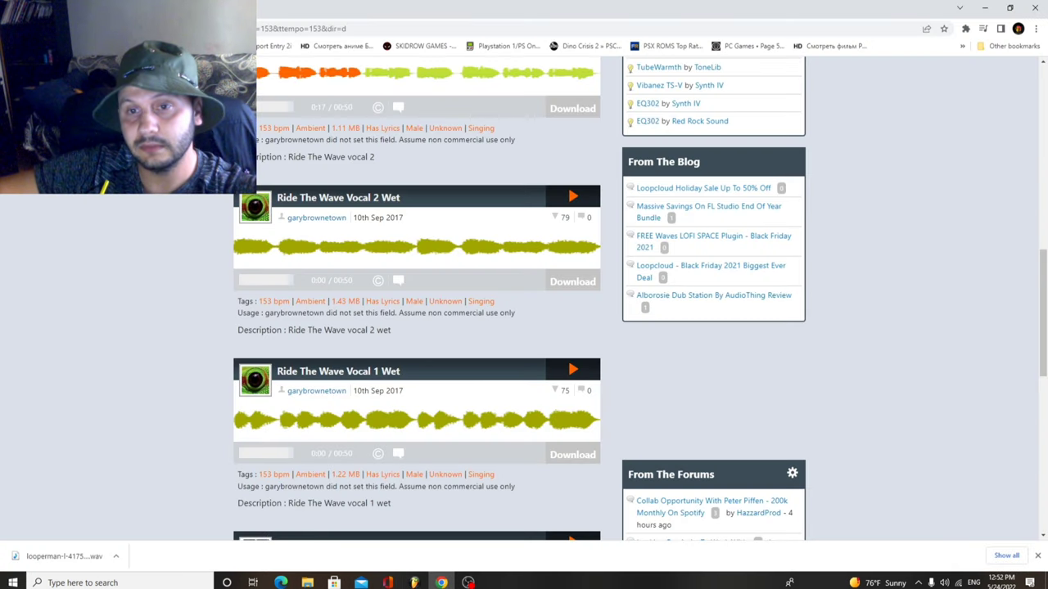
{"action": "scroll", "coordinate": [155, 238], "scroll_direction": "up", "scroll_amount": 4}
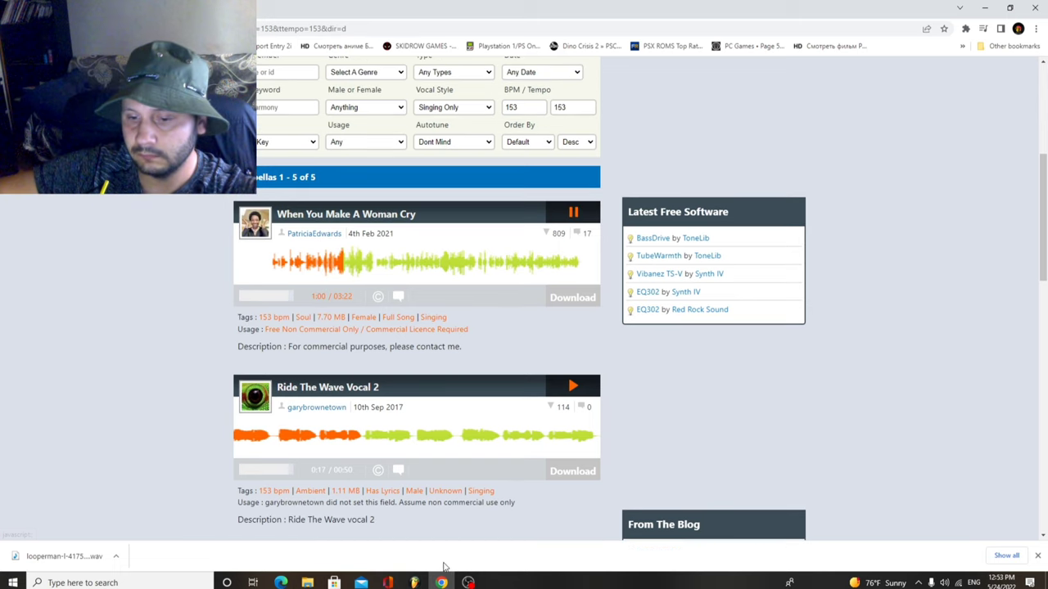
{"action": "mouse_move", "coordinate": [416, 584]}
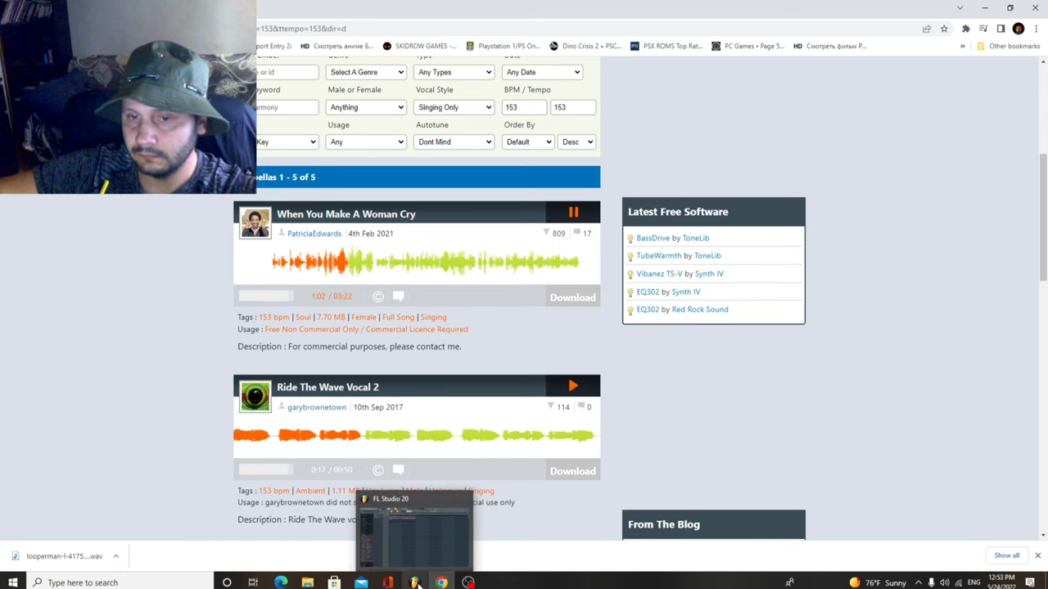
{"action": "left_click", "coordinate": [288, 266]}
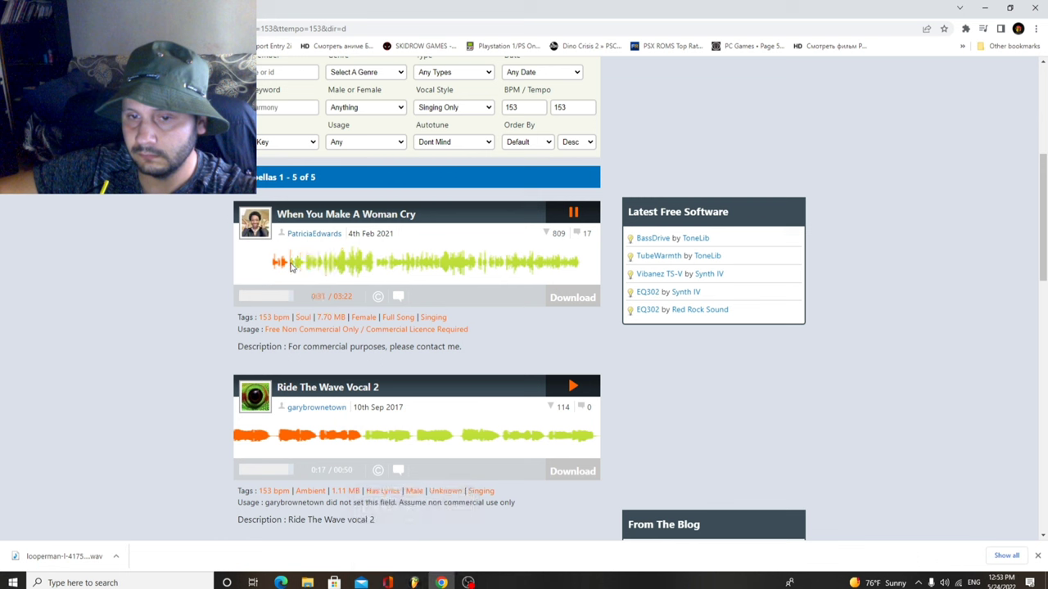
{"action": "left_click", "coordinate": [416, 581]}
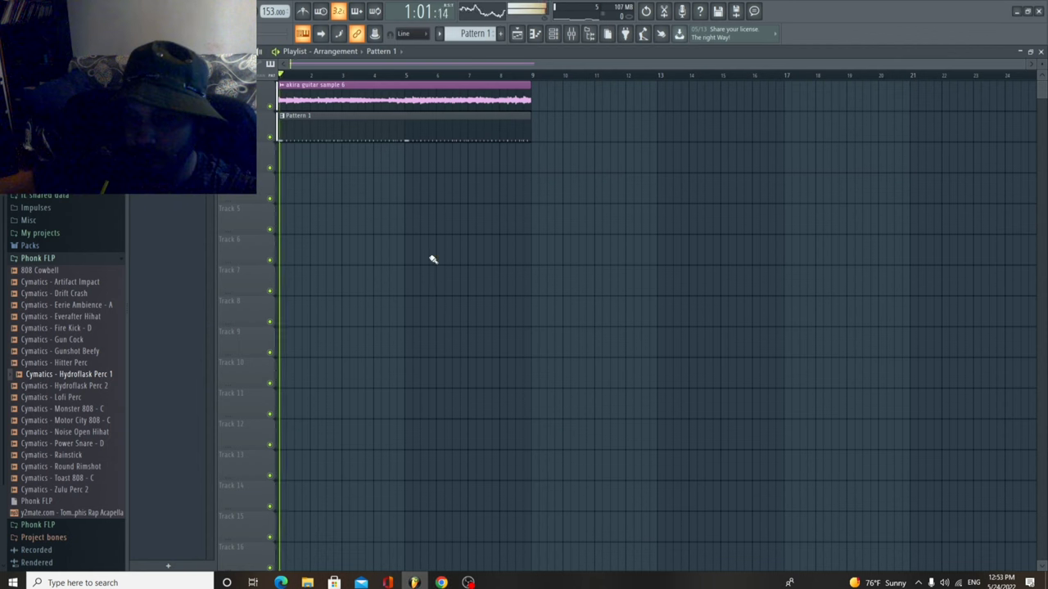
{"action": "left_click", "coordinate": [442, 582]}
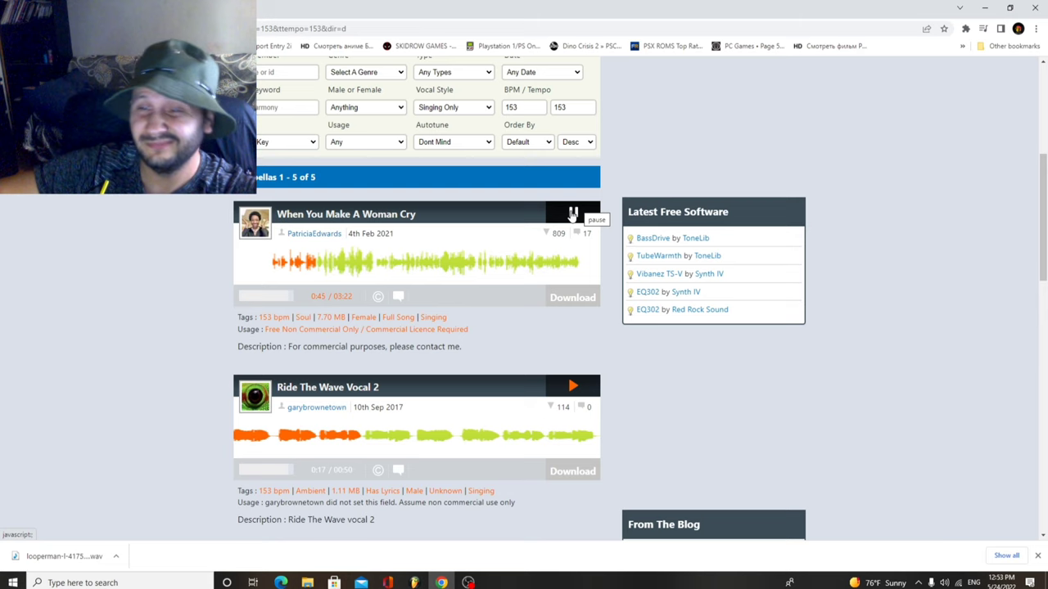
{"action": "left_click", "coordinate": [572, 215]}
Preview the Ride The Wave Vocal 2 acapella together with the beat playing in FL Studio
{"action": "left_click", "coordinate": [570, 387]}
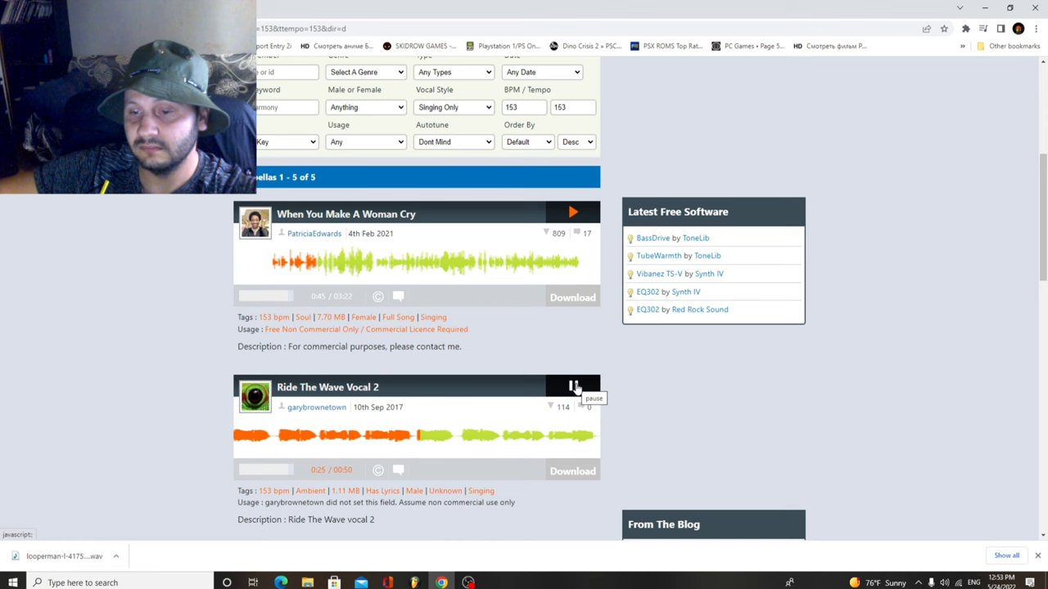
{"action": "left_click", "coordinate": [415, 582]}
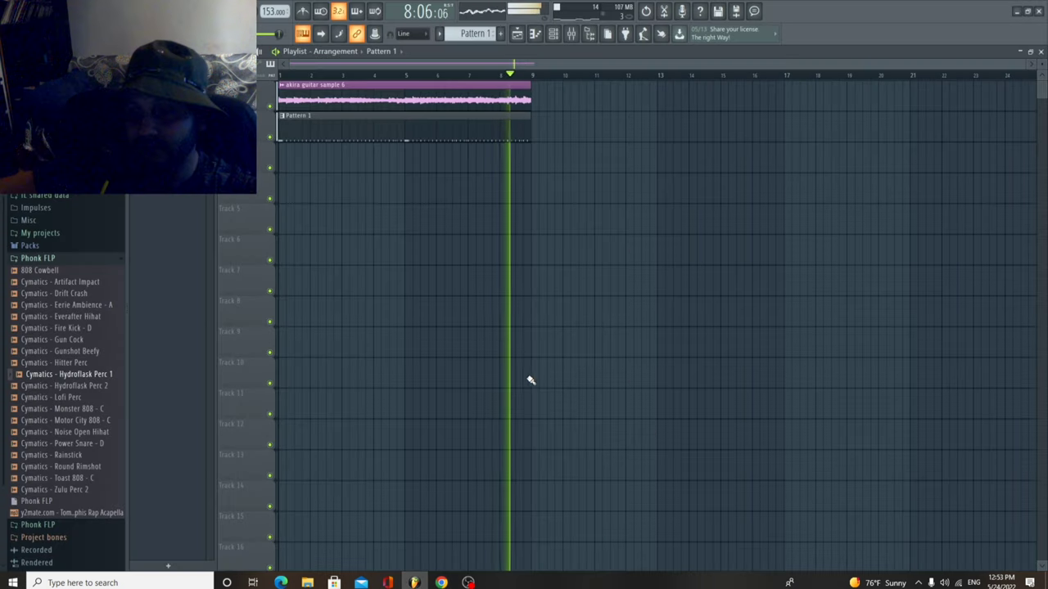
{"action": "key", "text": "alt+Tab"}
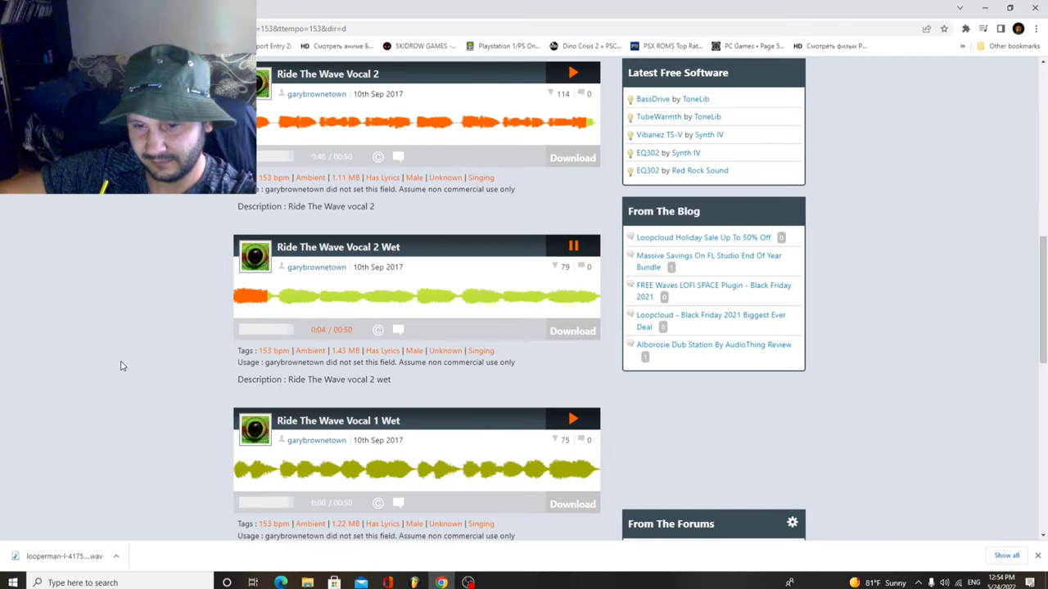
Preview the Ride The Wave Vocal 1 Wet and Put Your Hands In The Air acapellas and look over the remaining results
{"action": "scroll", "coordinate": [122, 365], "scroll_direction": "down", "scroll_amount": 2}
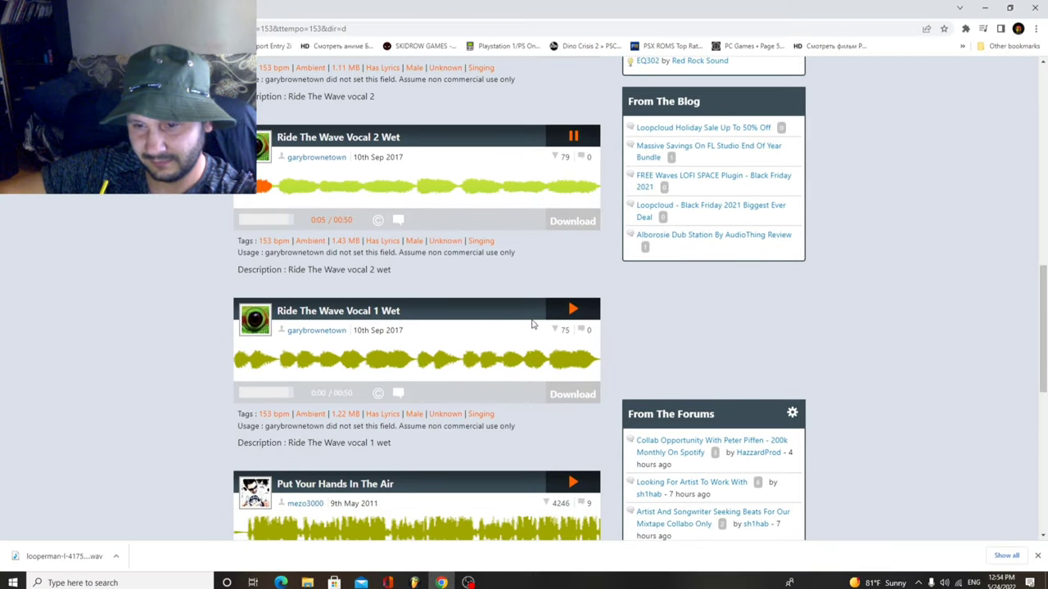
{"action": "left_click", "coordinate": [572, 311]}
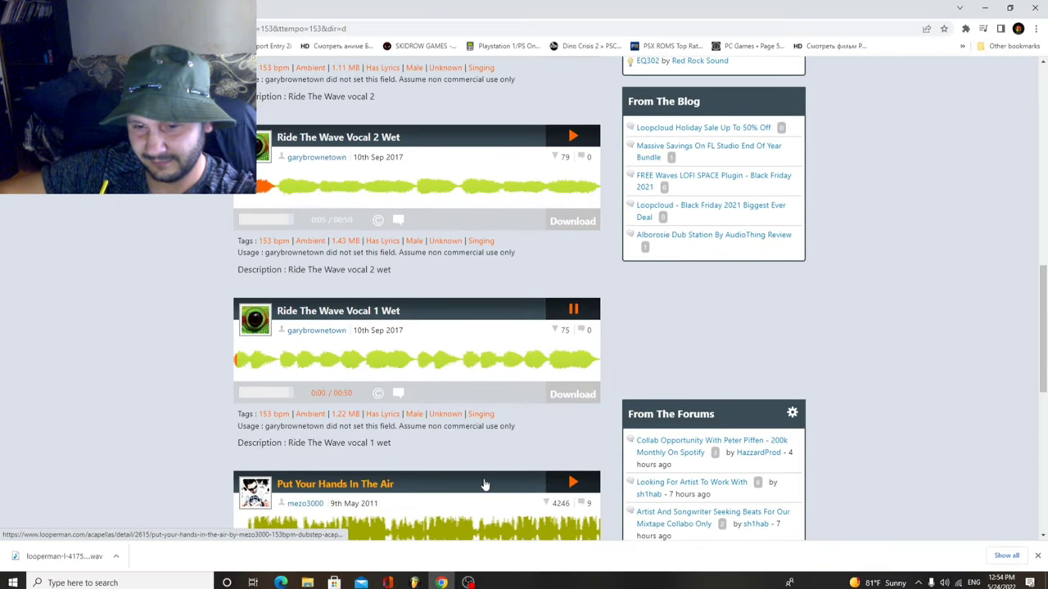
{"action": "left_click", "coordinate": [573, 482]}
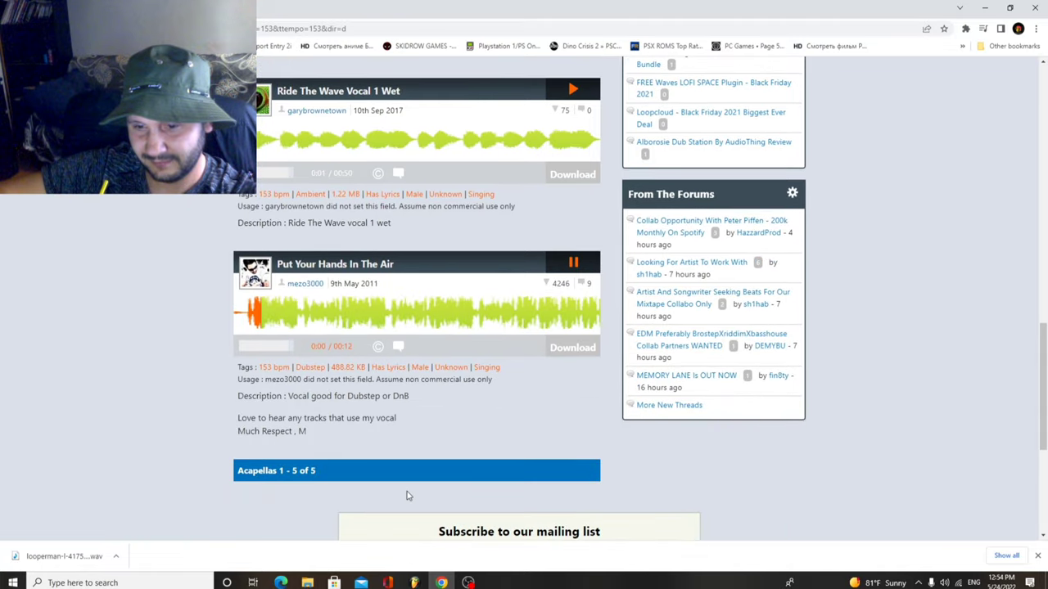
{"action": "scroll", "coordinate": [176, 421], "scroll_direction": "down", "scroll_amount": 2}
{"action": "scroll", "coordinate": [180, 421], "scroll_direction": "up", "scroll_amount": 8}
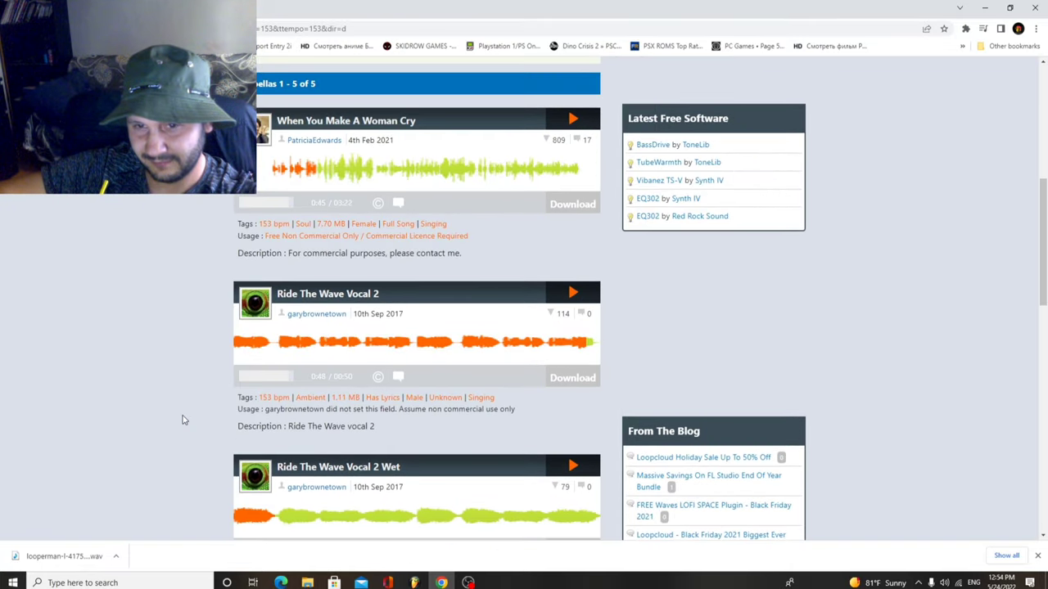
{"action": "scroll", "coordinate": [183, 420], "scroll_direction": "down", "scroll_amount": 3}
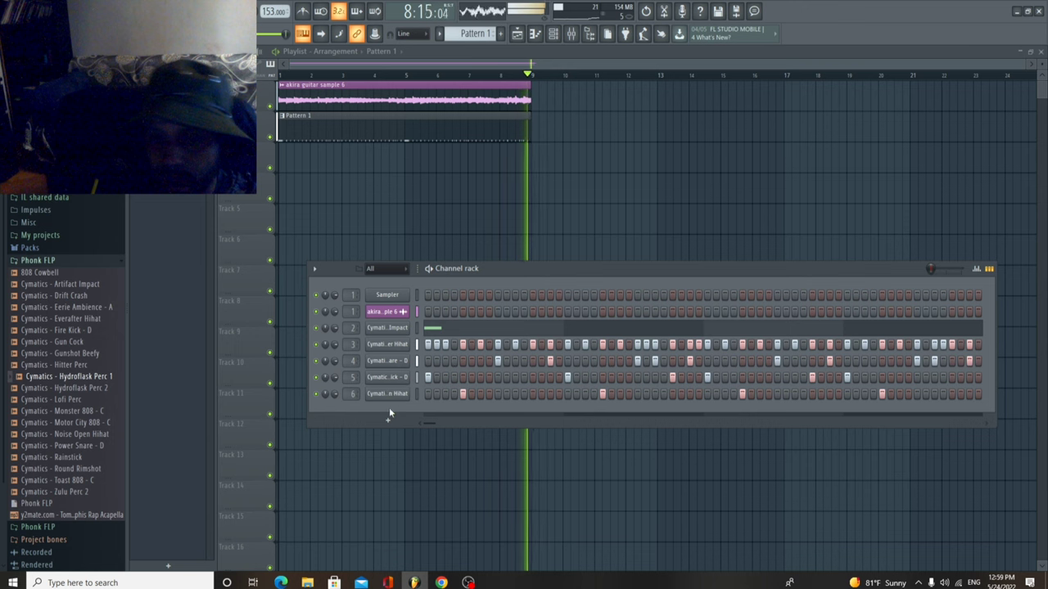
Add the Arcade instrument as a new channel in the FL Studio project
{"action": "left_click", "coordinate": [385, 413]}
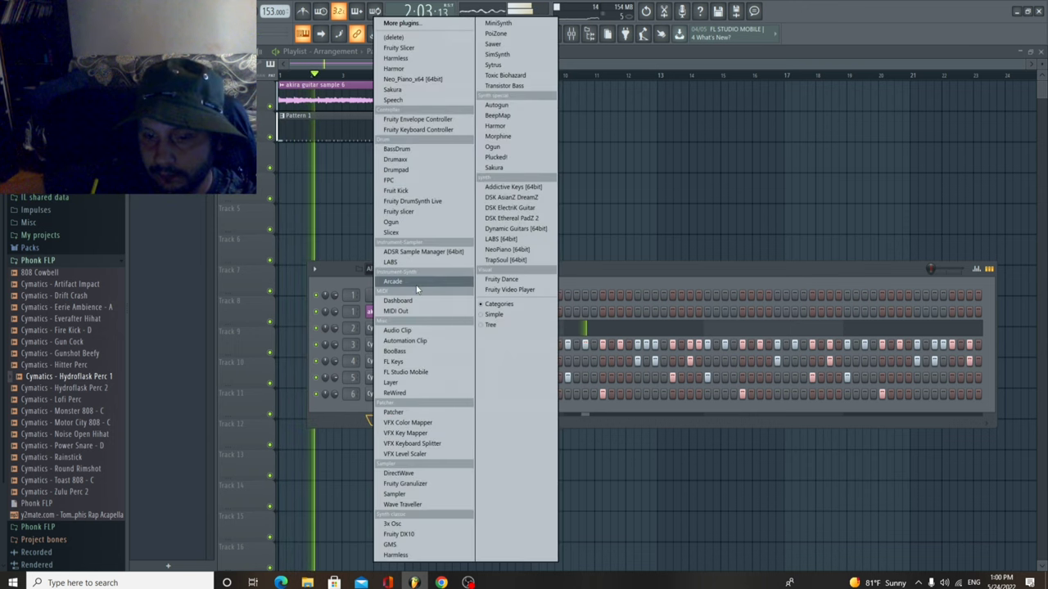
{"action": "left_click", "coordinate": [393, 280]}
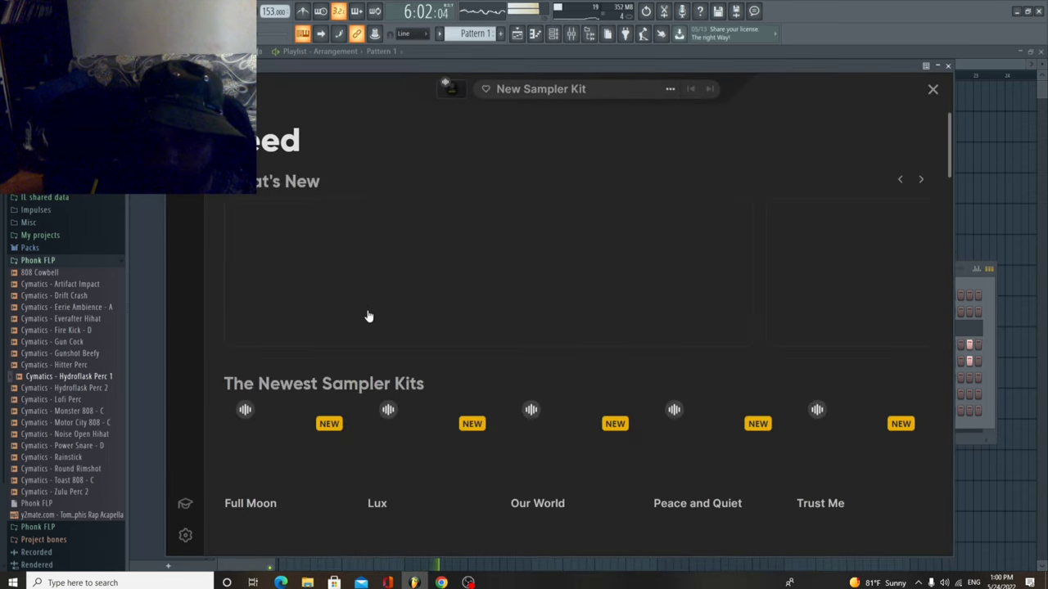
Preview the Willpower and Bleeding Heart weekly sampler kits in Arcade and download the Bleeding Heart kit
{"action": "mouse_move", "coordinate": [496, 423]}
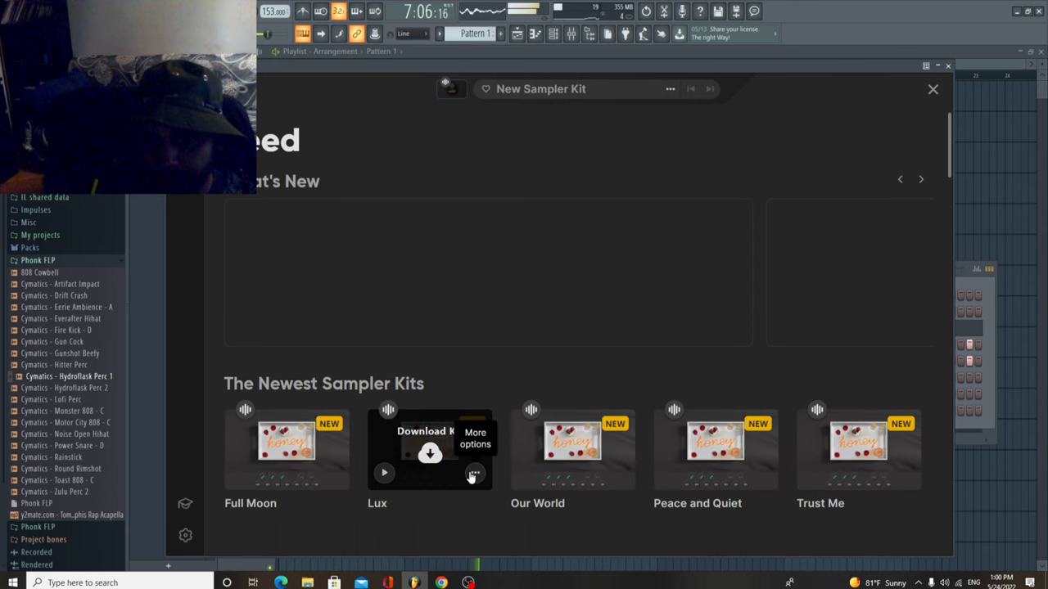
{"action": "scroll", "coordinate": [500, 382], "scroll_direction": "down", "scroll_amount": 3}
{"action": "scroll", "coordinate": [500, 382], "scroll_direction": "down", "scroll_amount": 4}
{"action": "mouse_move", "coordinate": [242, 339]}
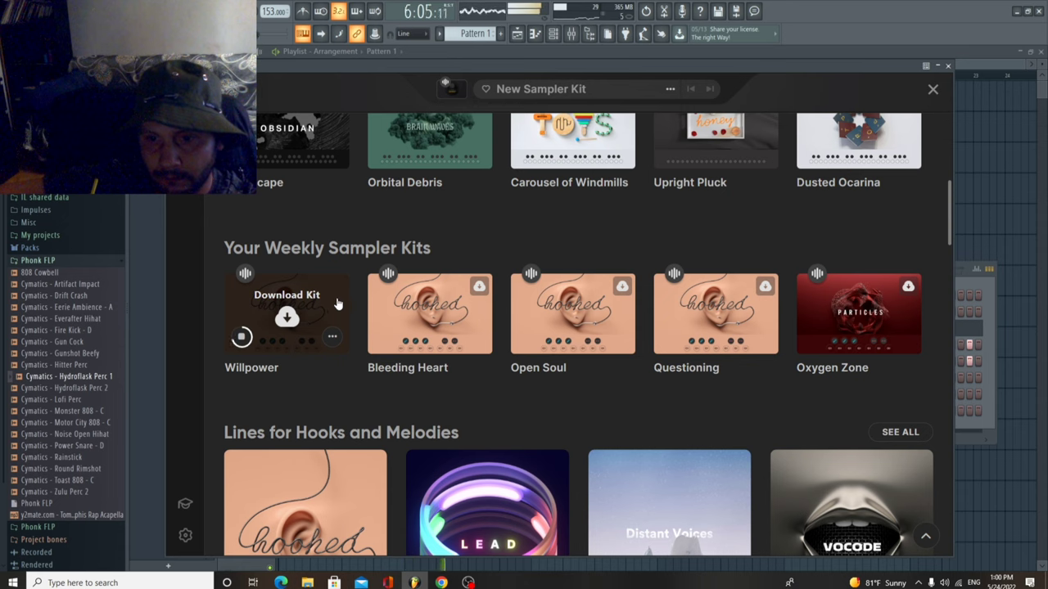
{"action": "mouse_move", "coordinate": [406, 304]}
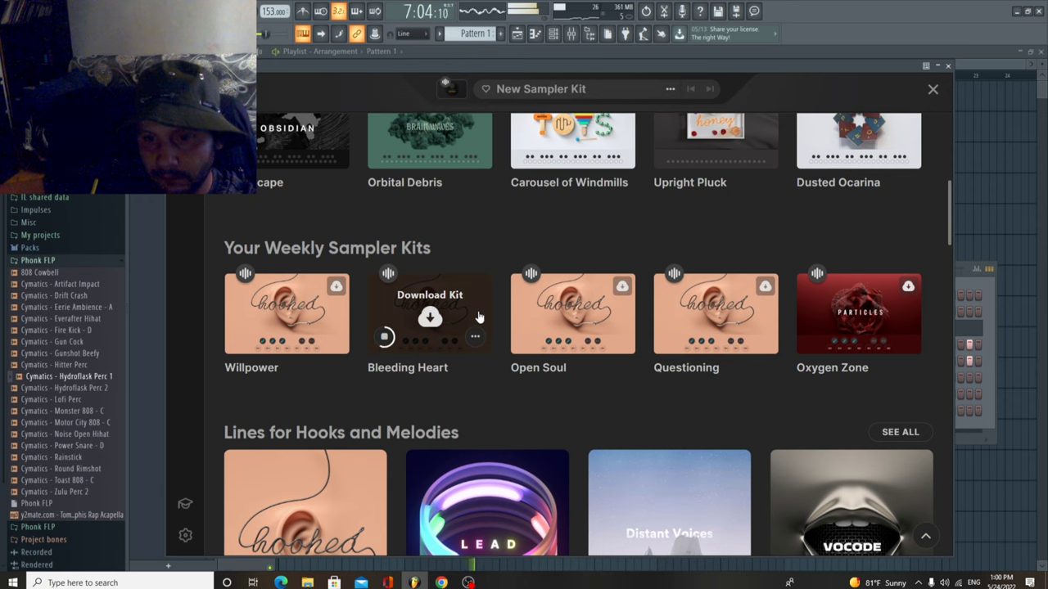
{"action": "left_click", "coordinate": [431, 318]}
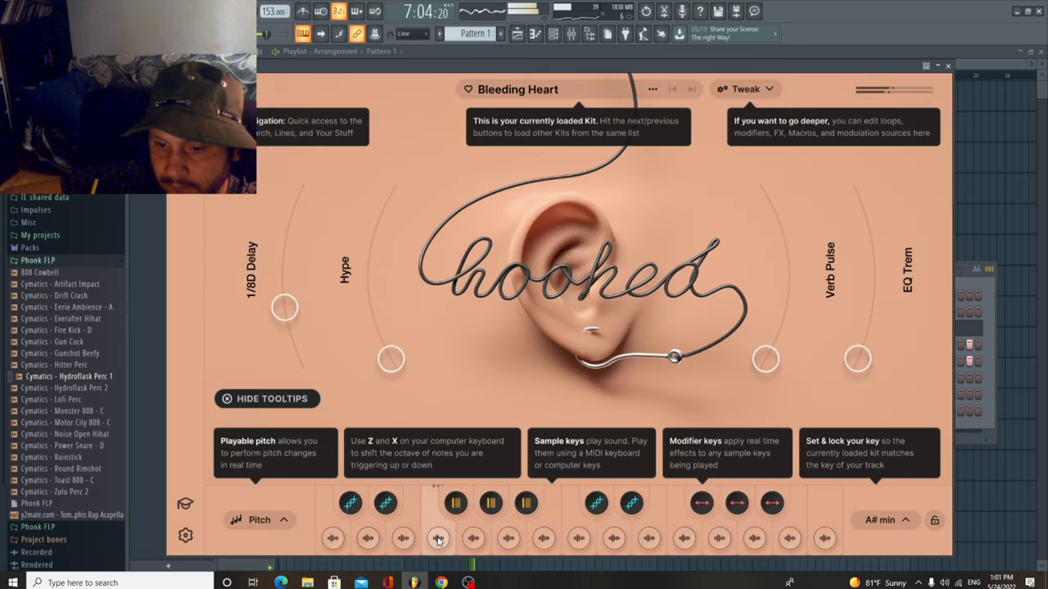
Preview the vocal samples across the sample keys of the Bleeding Heart kit while the beat plays
{"action": "left_click", "coordinate": [438, 538]}
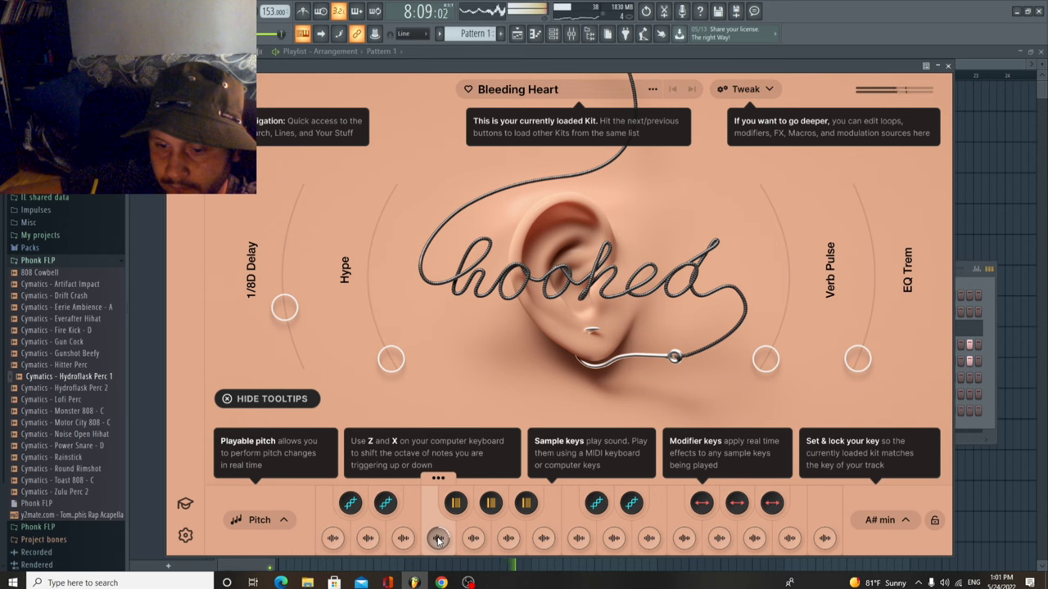
{"action": "left_click", "coordinate": [474, 538]}
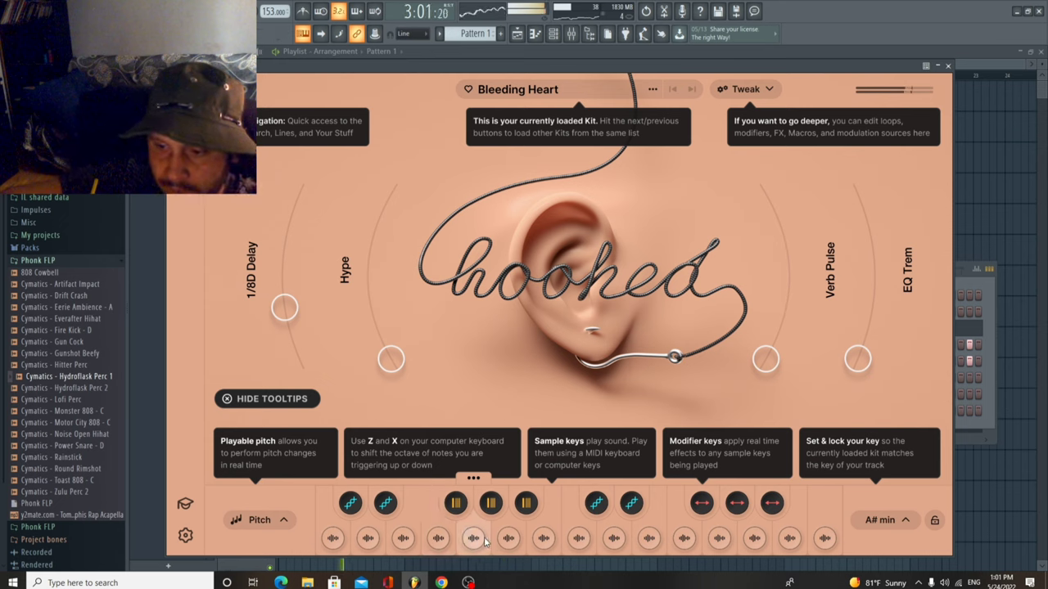
{"action": "left_click", "coordinate": [509, 538]}
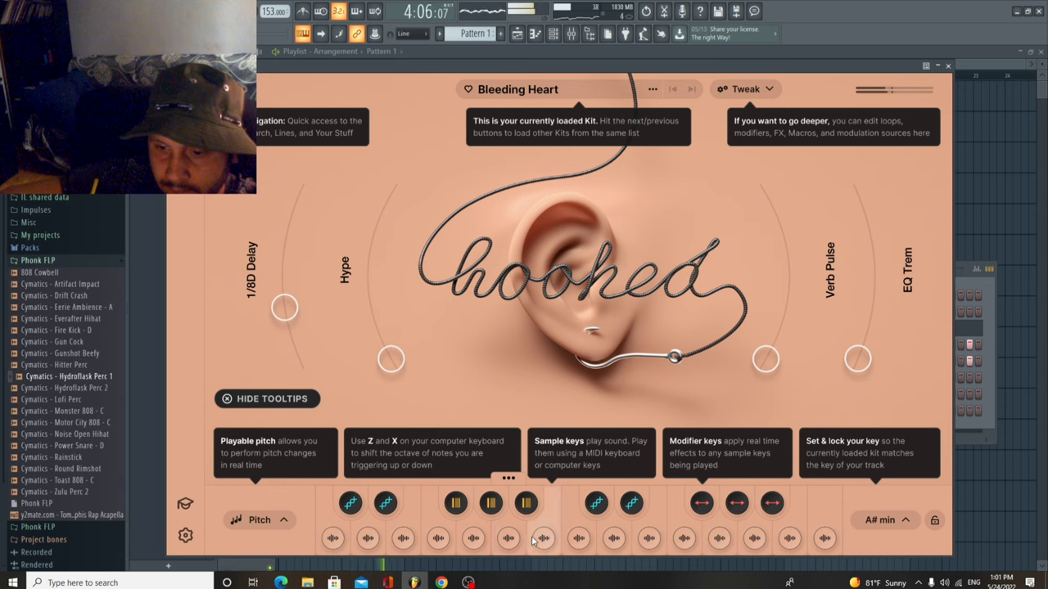
{"action": "left_click", "coordinate": [543, 538]}
{"action": "left_click", "coordinate": [578, 538]}
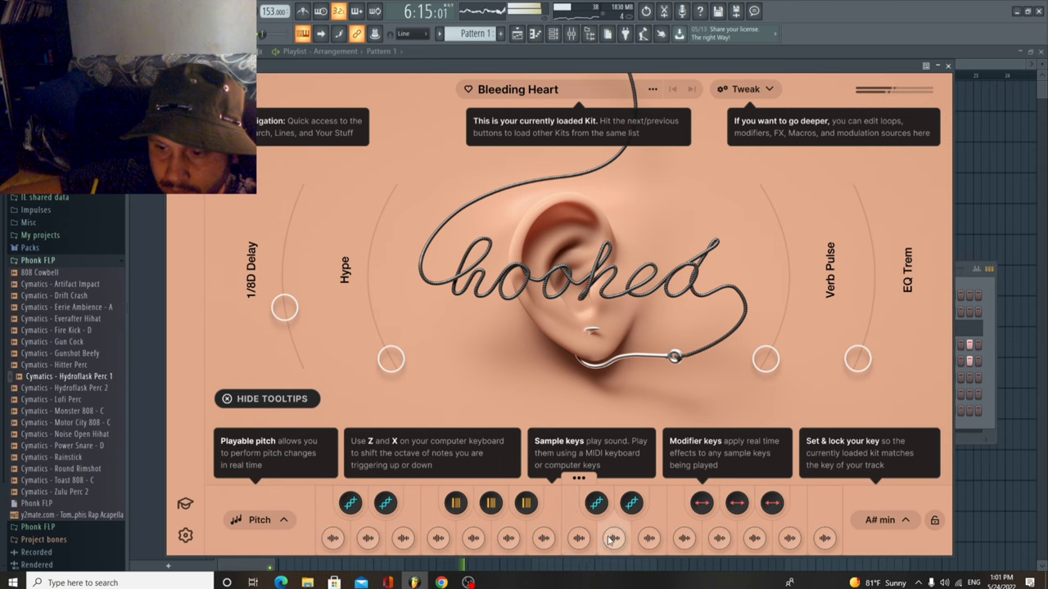
{"action": "left_click", "coordinate": [613, 538]}
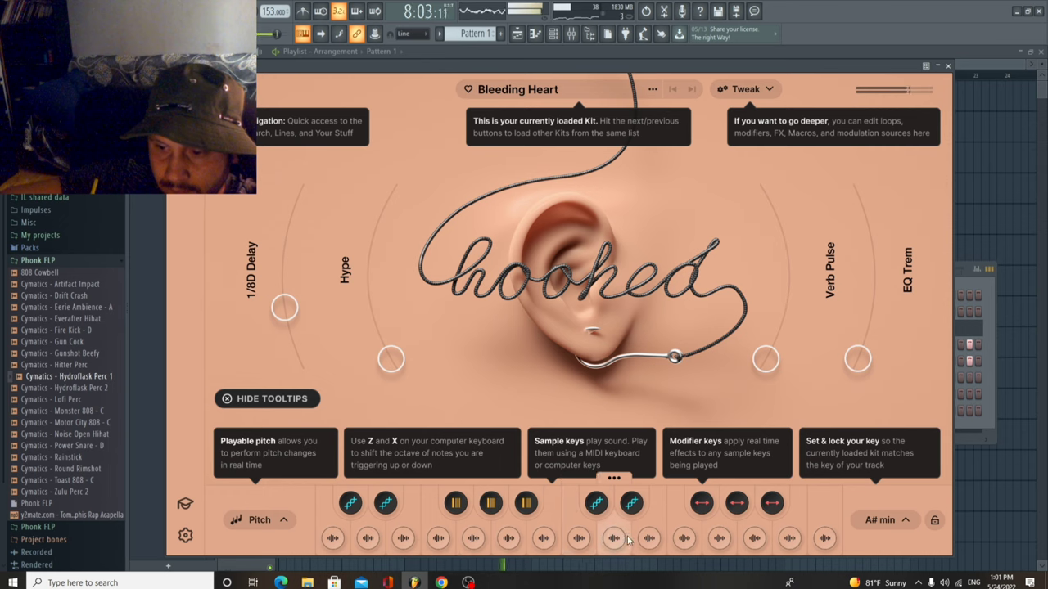
{"action": "left_click", "coordinate": [614, 539]}
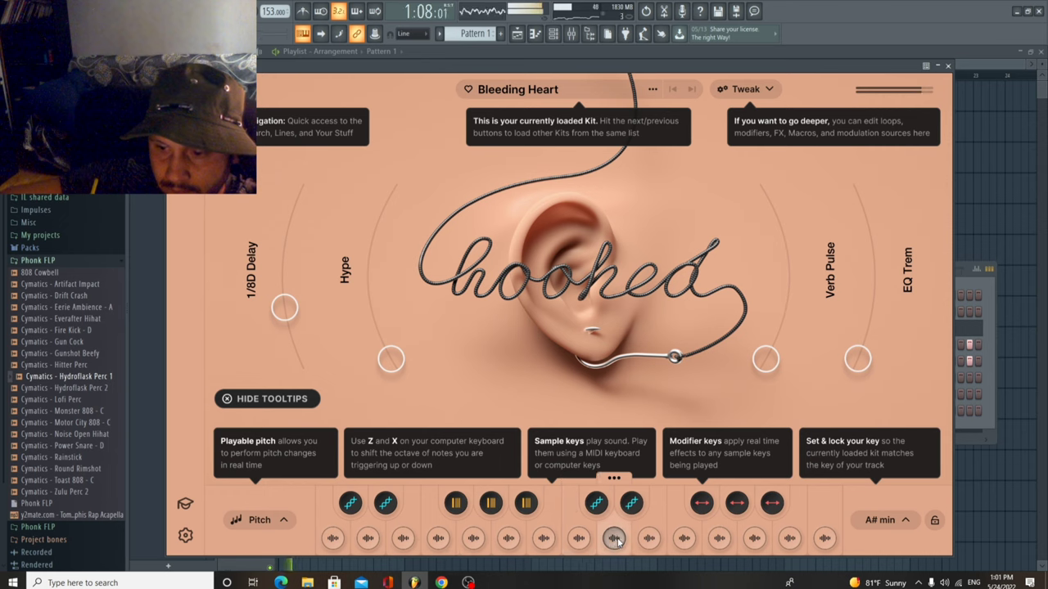
{"action": "left_click", "coordinate": [649, 539]}
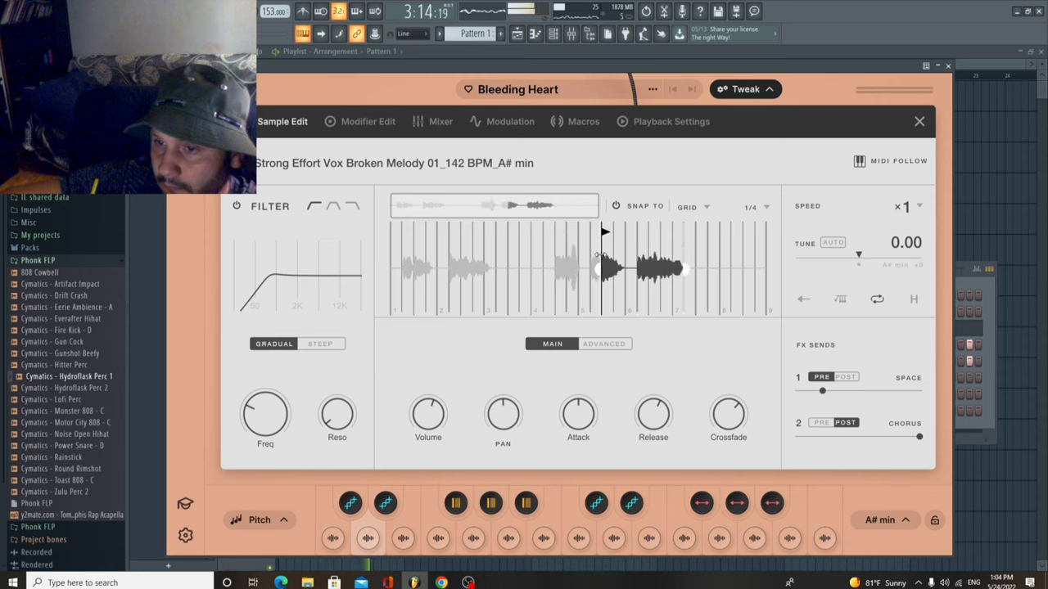
Move the start point of the Strong Effort Vox Broken Melody 01 sample earlier in its waveform
{"action": "left_click_drag", "start_coordinate": [600, 256], "coordinate": [549, 262]}
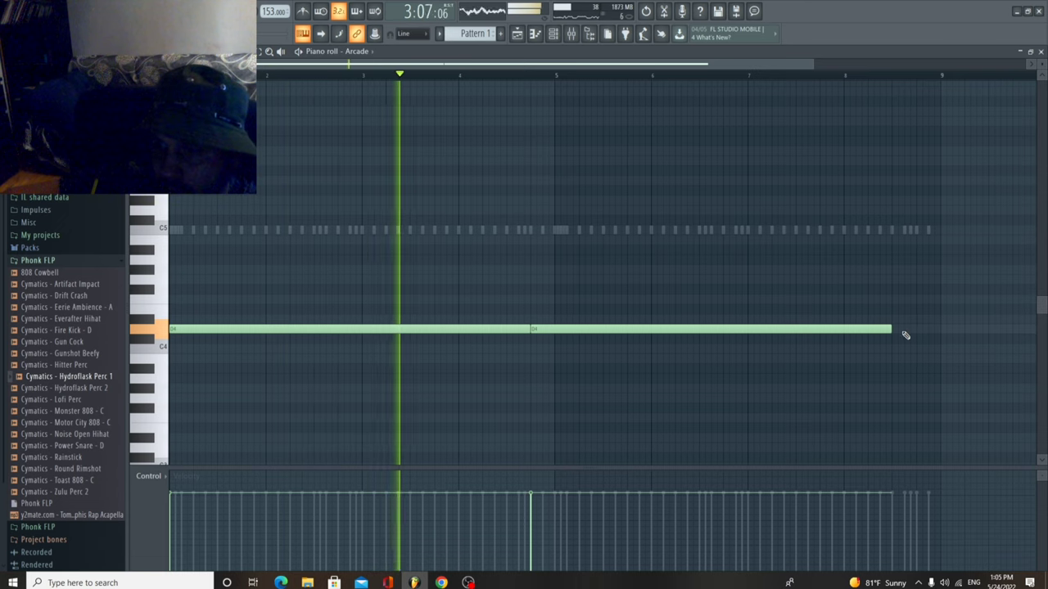
Place a long D4 note at bar 5 in the Arcade pattern to retrigger the vocal for the second half
{"action": "left_click_drag", "start_coordinate": [894, 332], "coordinate": [917, 330]}
{"action": "left_click", "coordinate": [563, 329]}
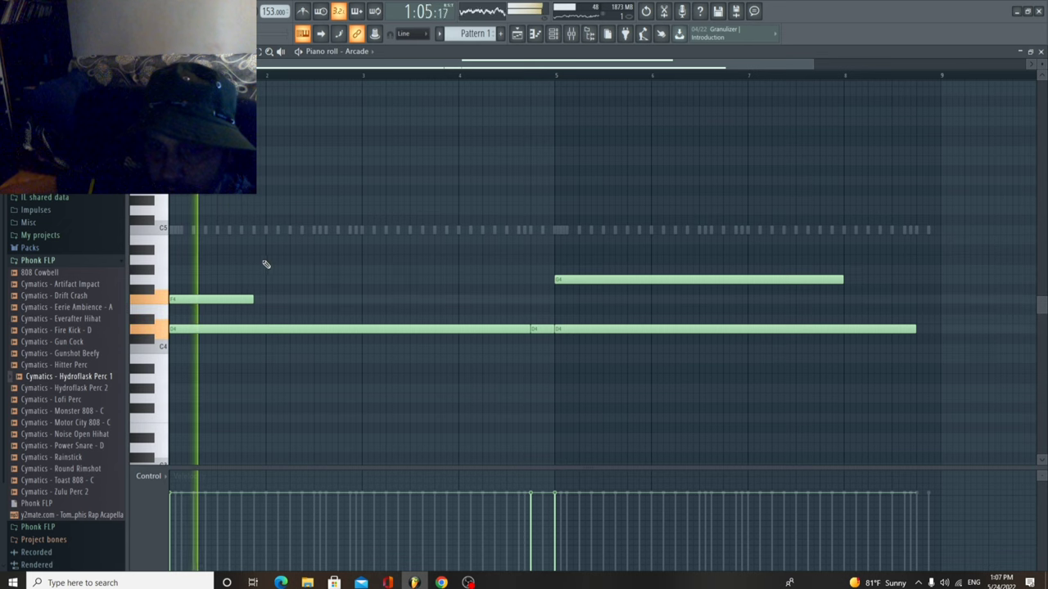
Add an A4 note at bar 2 and a G4 note at bar 3 to the Arcade melody, and delete the G4 at bar 5
{"action": "left_click", "coordinate": [267, 260]}
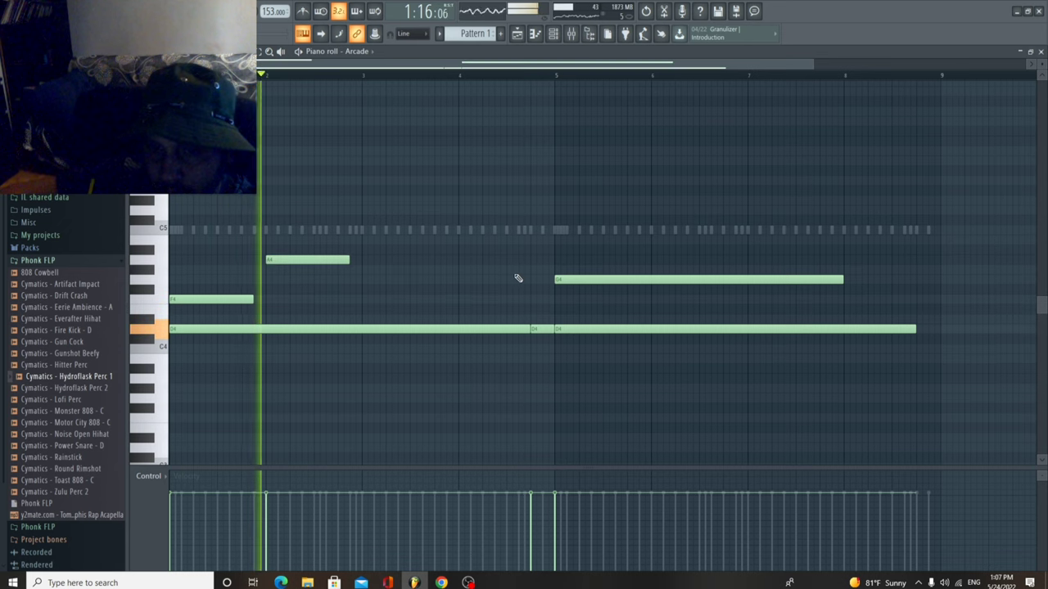
{"action": "left_click", "coordinate": [169, 280]}
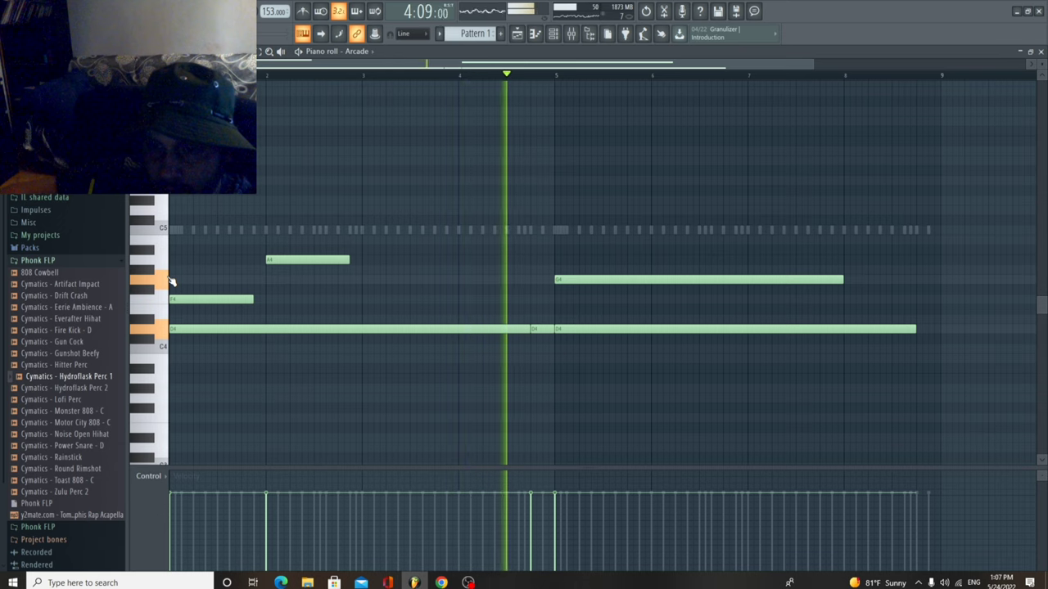
{"action": "left_click", "coordinate": [367, 280]}
{"action": "right_click", "coordinate": [573, 281]}
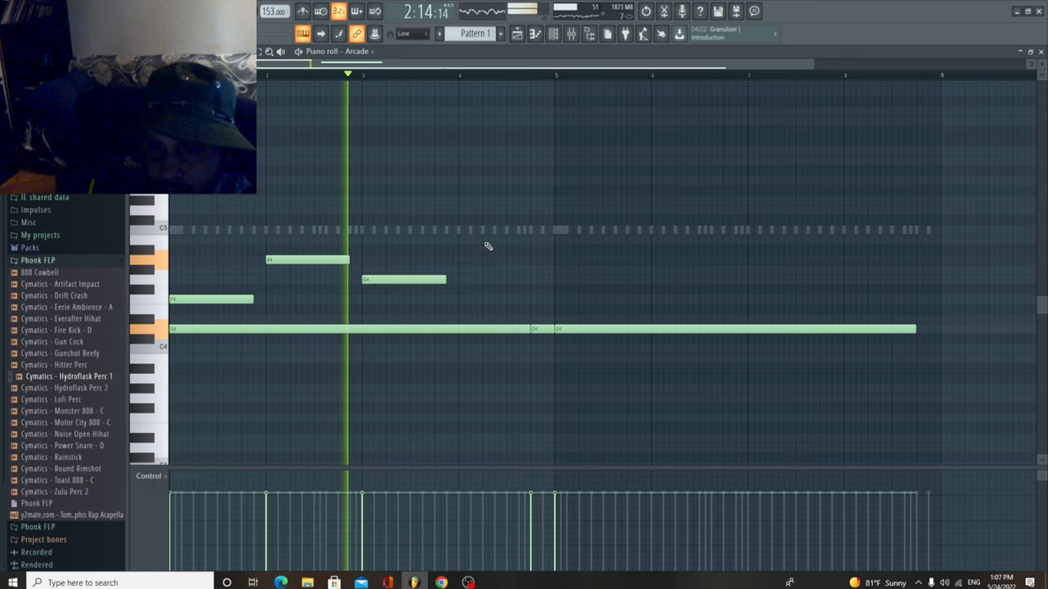
Copy the F4, A4, G4 phrase of the Arcade melody to bars 5 to 8 and stop playback
{"action": "left_click_drag", "start_coordinate": [478, 217], "coordinate": [221, 301]}
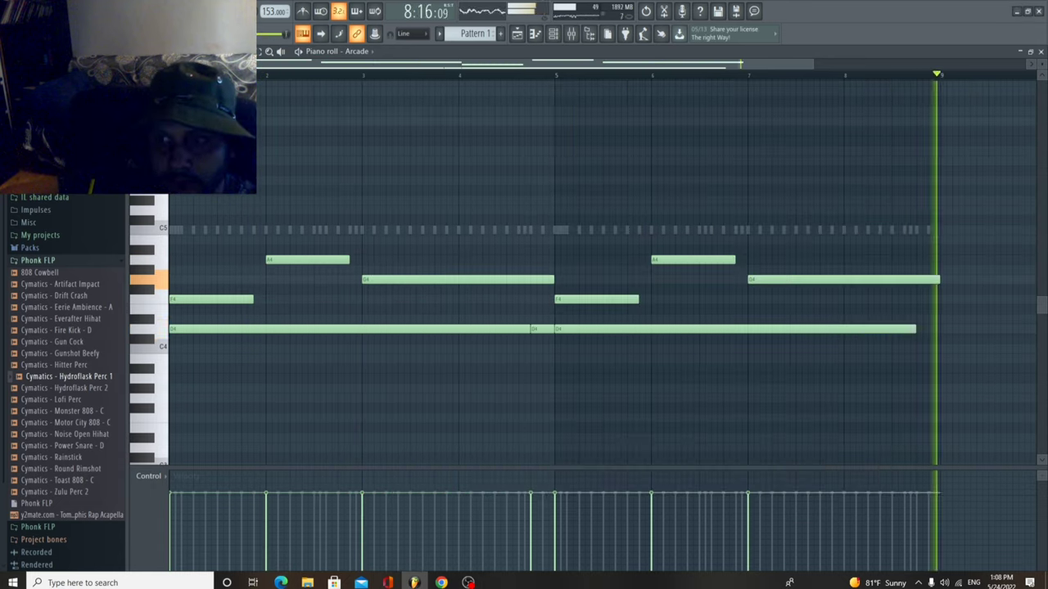
{"action": "key", "text": "space"}
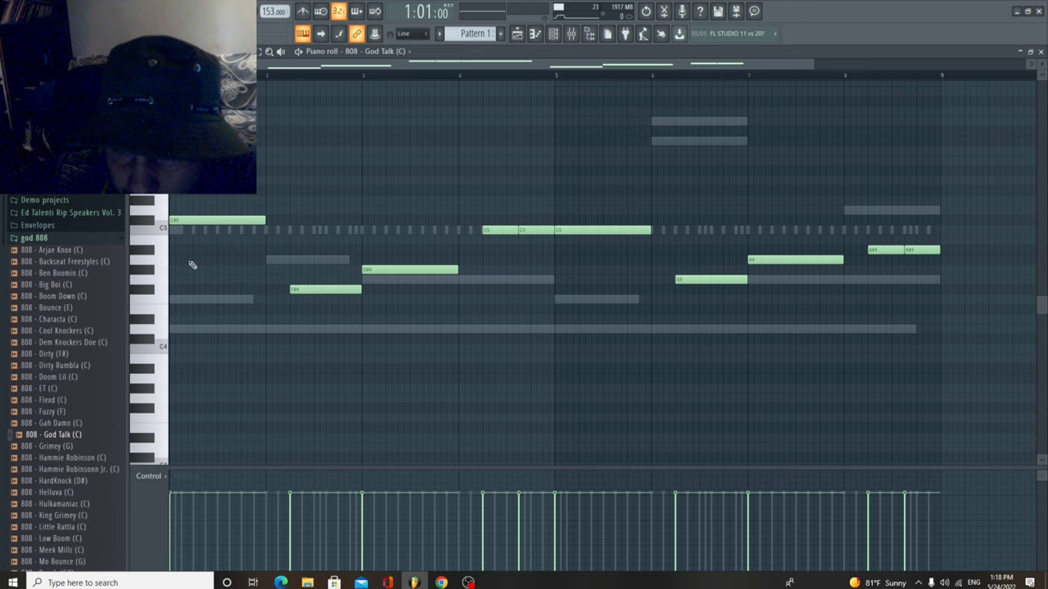
Delete all the God Talk 808 notes from bar 5 to the end of the pattern
{"action": "right_click", "coordinate": [642, 230]}
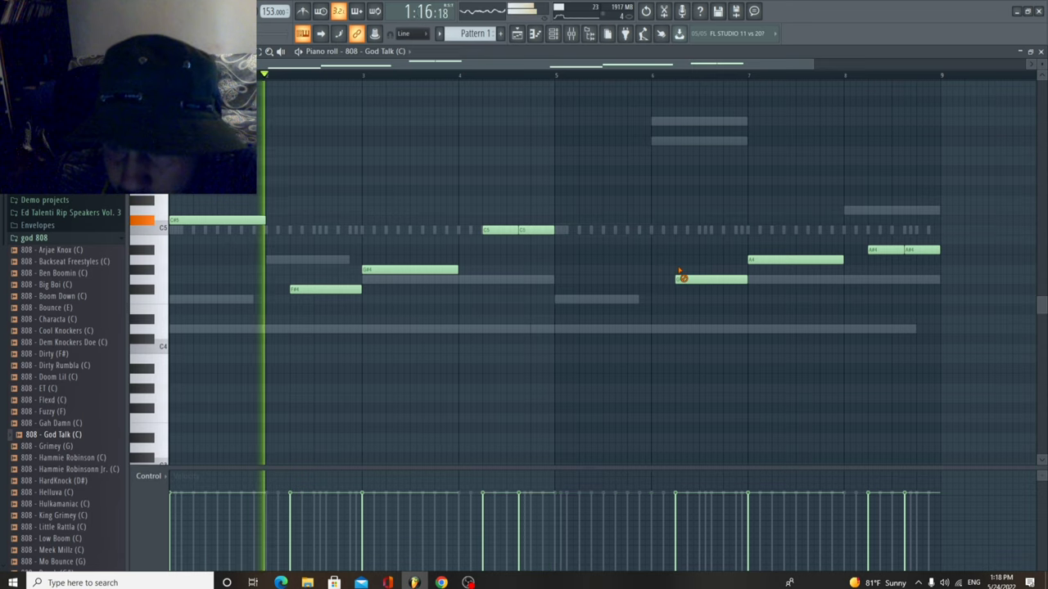
{"action": "right_click", "coordinate": [711, 279]}
{"action": "right_click", "coordinate": [794, 260]}
{"action": "right_click", "coordinate": [905, 249]}
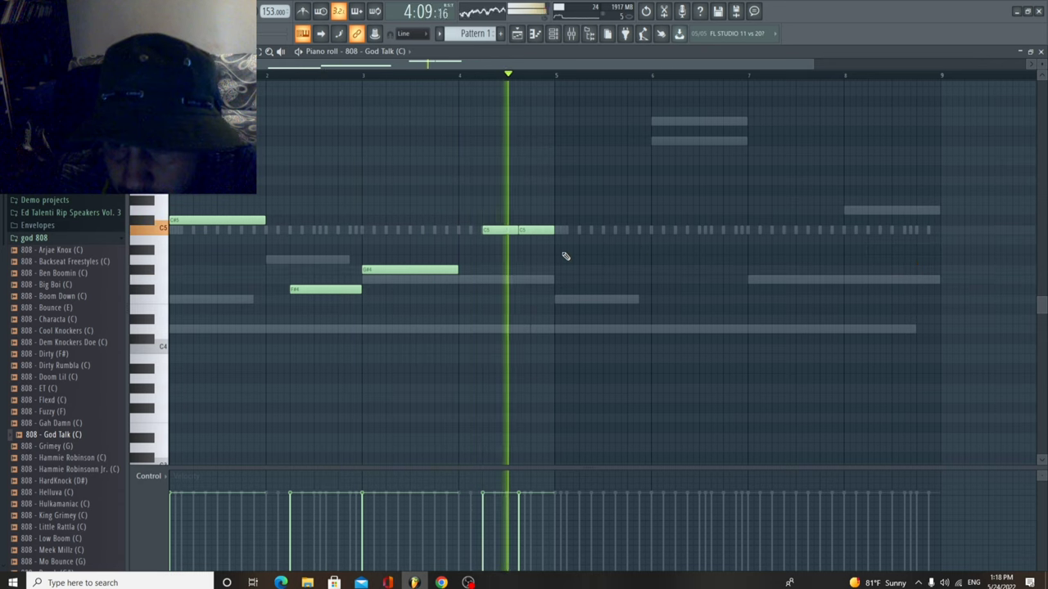
Play back the beat to check the God Talk 808 line against the other parts
{"action": "key", "text": "space"}
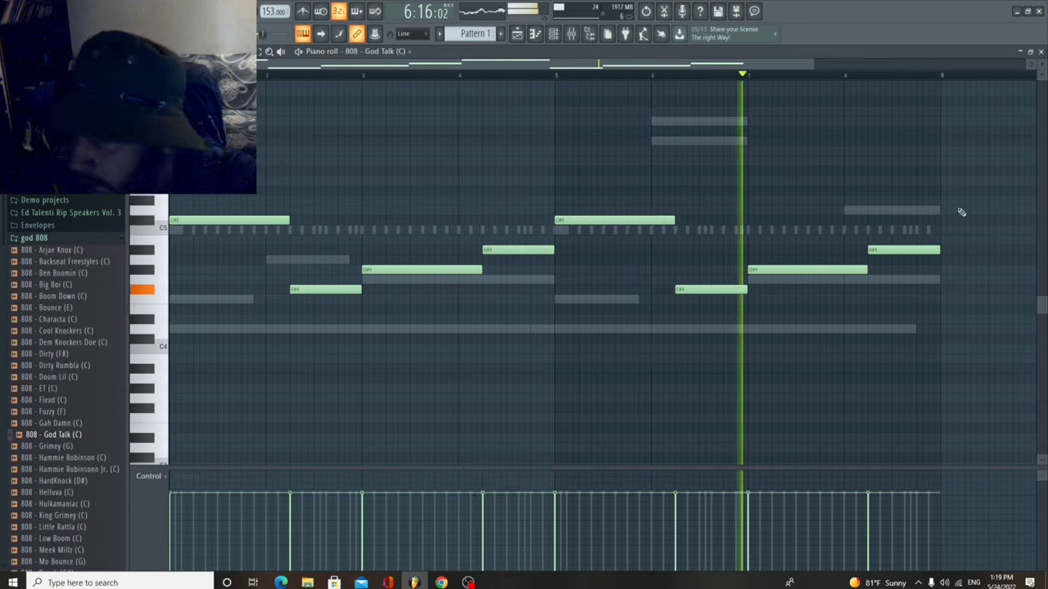
{"action": "key", "text": "space"}
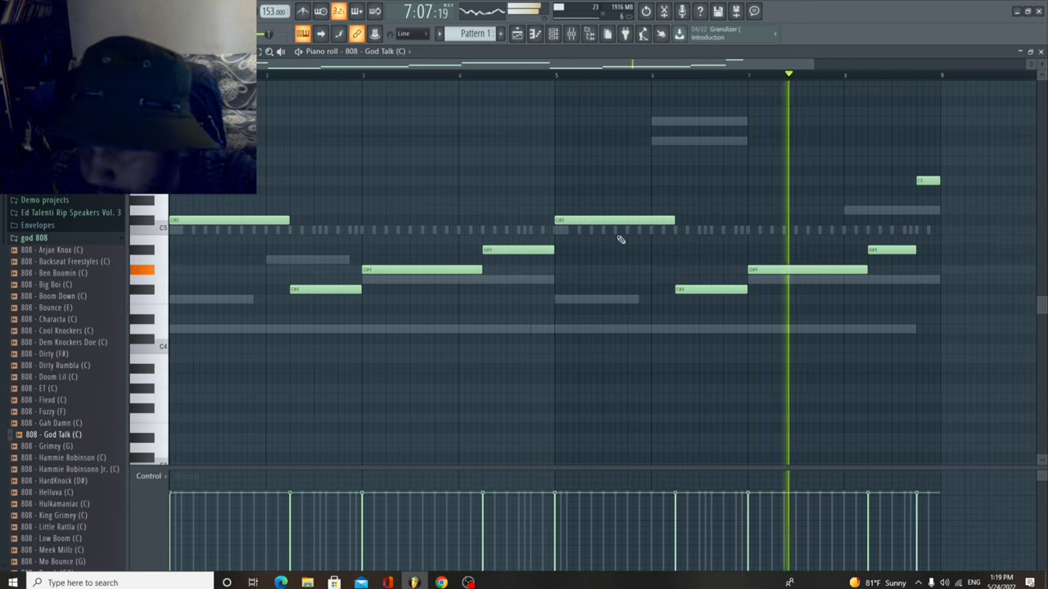
{"action": "key", "text": "space"}
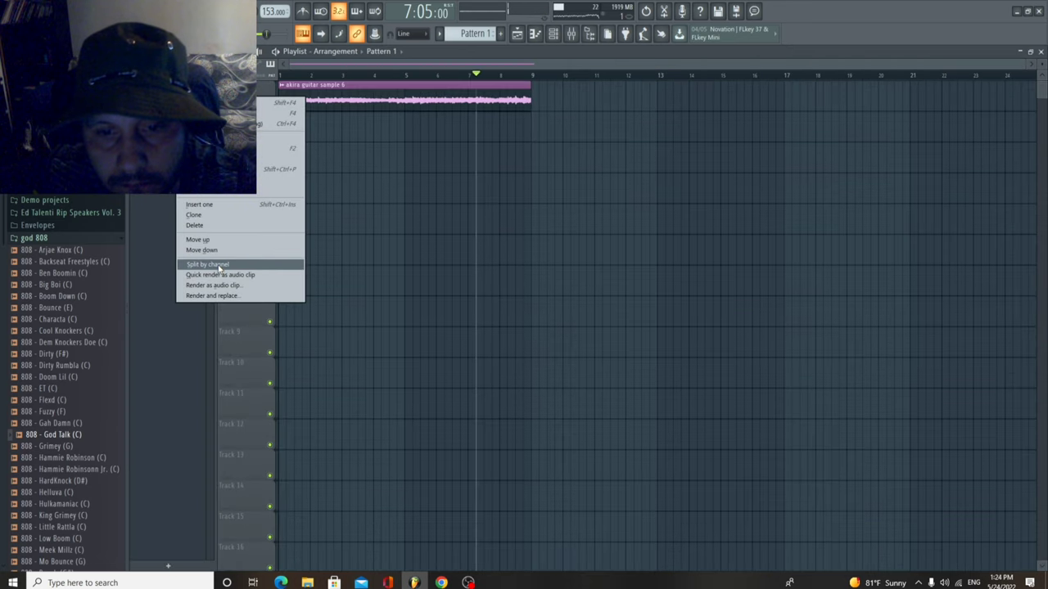
Split Pattern 1 by channel and place the resulting patterns on tracks 2 to 8 from bar 1
{"action": "left_click", "coordinate": [217, 265]}
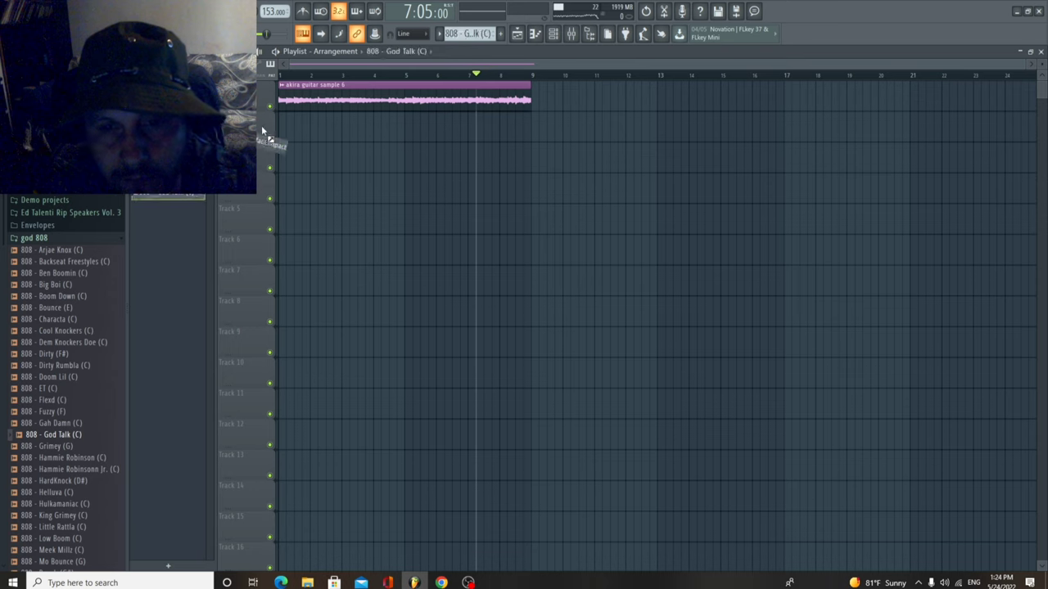
{"action": "left_click_drag", "start_coordinate": [279, 139], "coordinate": [327, 132]}
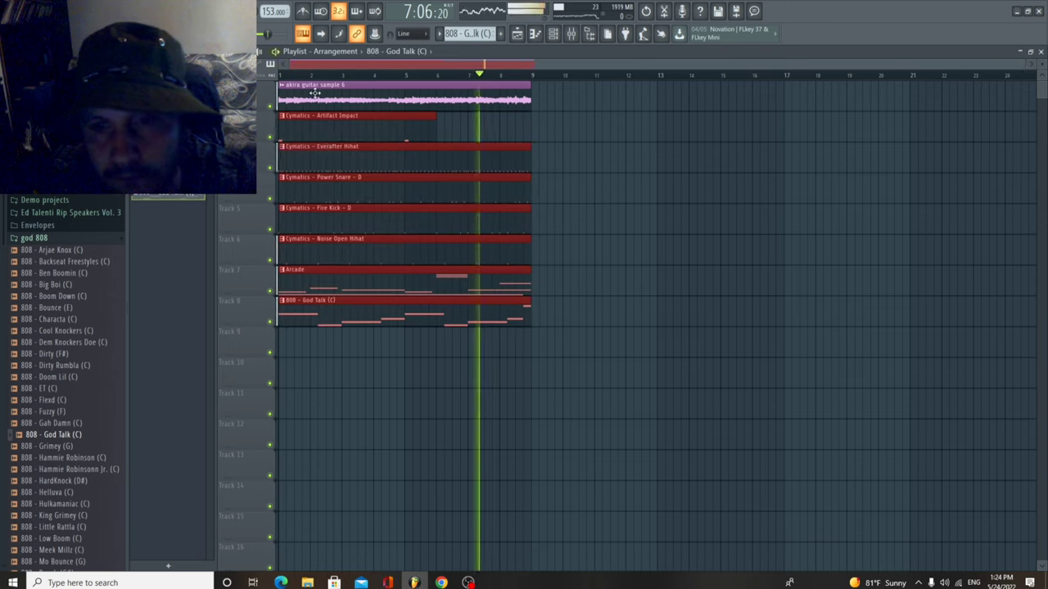
Select the guitar sample and all pattern clips in the playlist and duplicate them ten times, up to bar 89
{"action": "left_click_drag", "start_coordinate": [339, 384], "coordinate": [315, 100]}
{"action": "key", "text": "ctrl+b"}
{"action": "key", "text": "ctrl+b"}
{"action": "key", "text": "ctrl+b"}
{"action": "key", "text": "ctrl+b"}
{"action": "key", "text": "ctrl+b"}
{"action": "key", "text": "ctrl+b"}
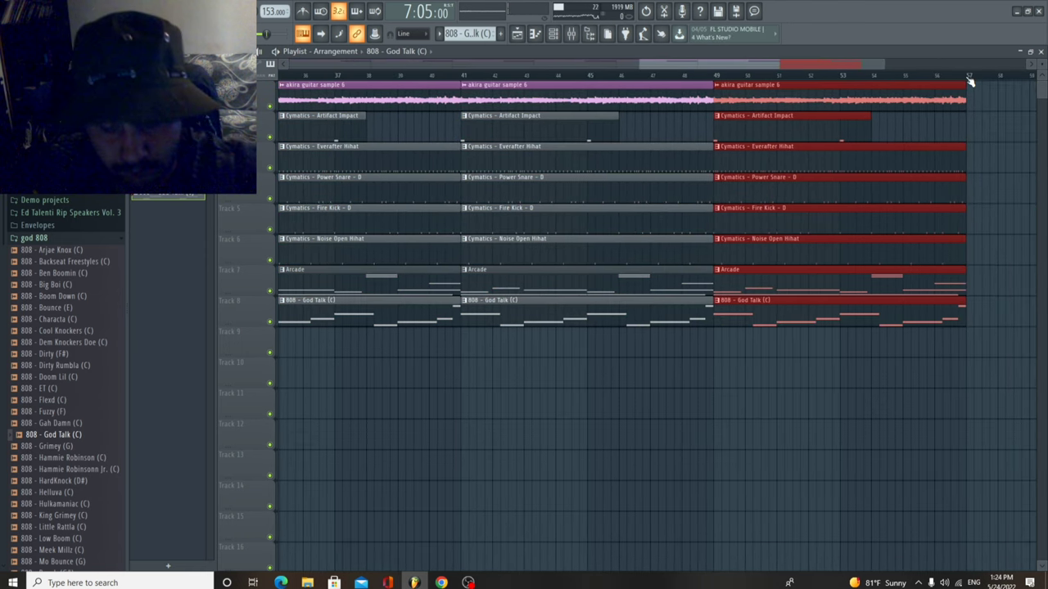
{"action": "key", "text": "ctrl+b"}
{"action": "key", "text": "ctrl+b"}
{"action": "key", "text": "ctrl+b"}
{"action": "key", "text": "ctrl+b"}
{"action": "scroll", "coordinate": [461, 496], "scroll_direction": "down", "scroll_amount": 3}
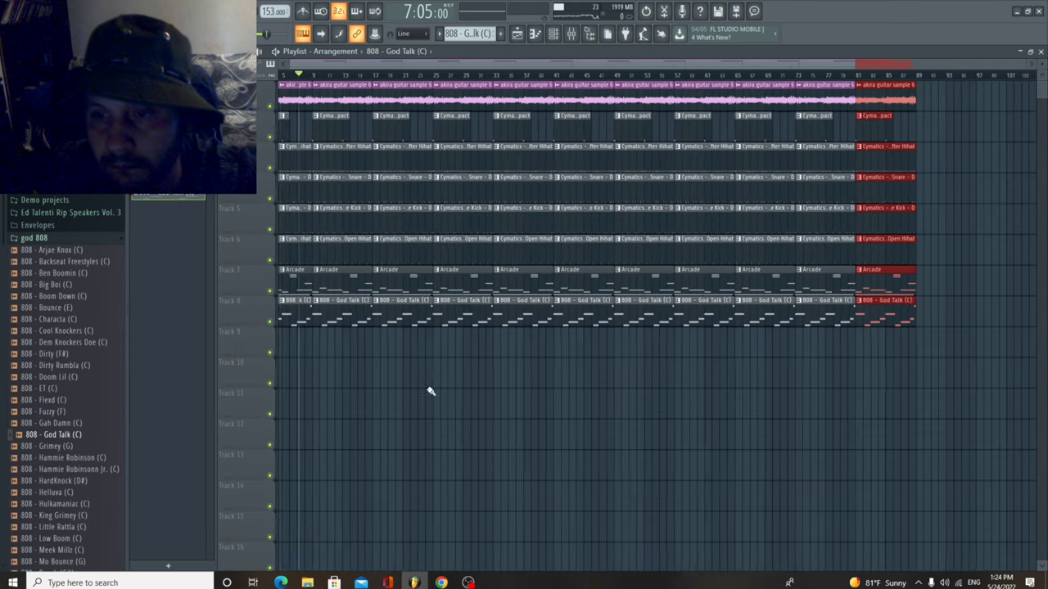
Play the arrangement from the start and review the intro and the section from bar 9
{"action": "scroll", "coordinate": [430, 391], "scroll_direction": "down", "scroll_amount": 1}
{"action": "key", "text": "space"}
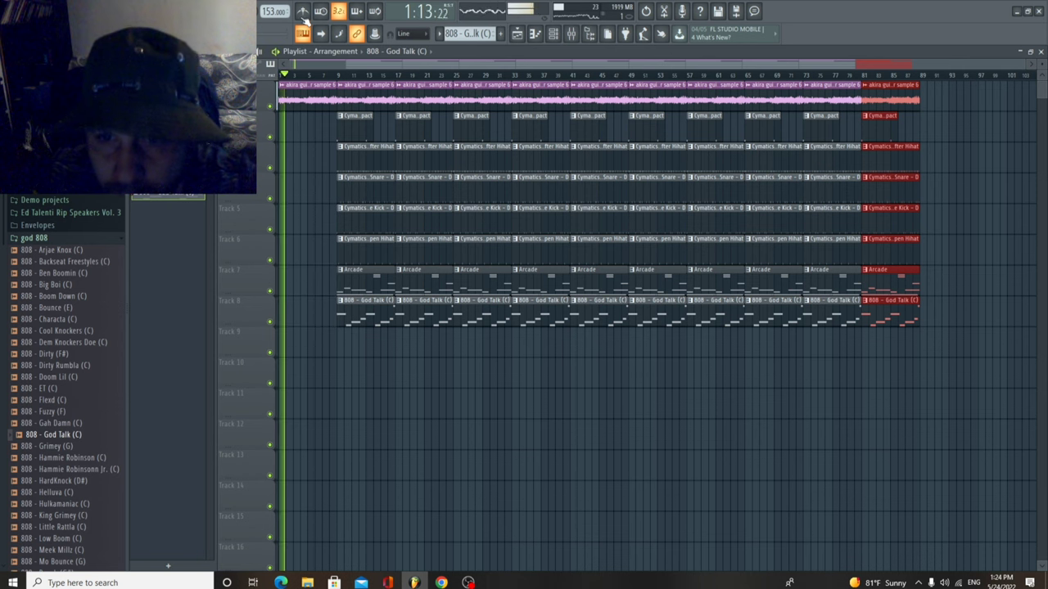
{"action": "scroll", "coordinate": [348, 199], "scroll_direction": "up", "scroll_amount": 6}
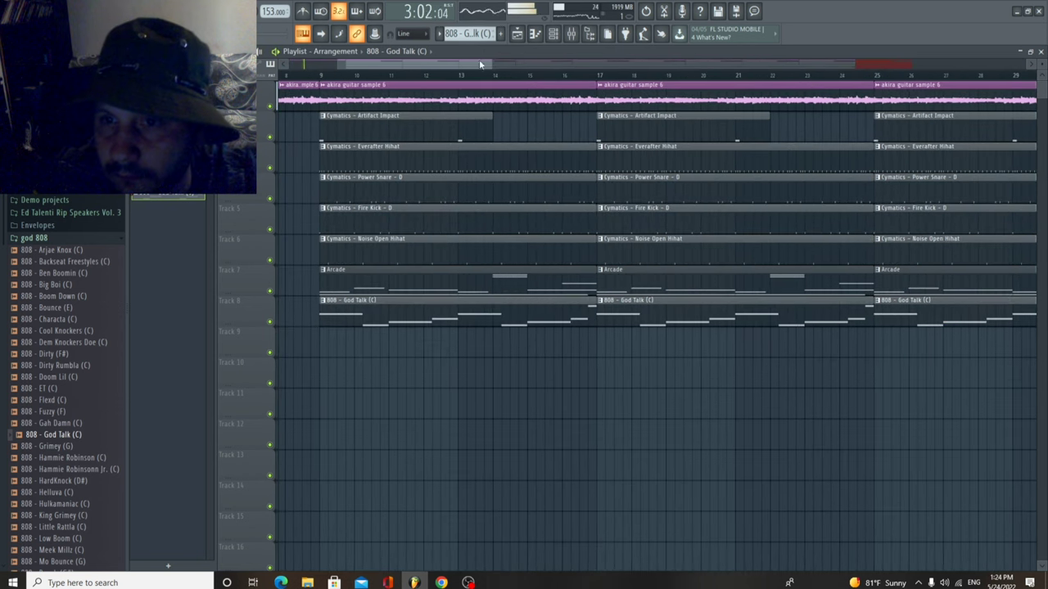
{"action": "left_click_drag", "start_coordinate": [438, 67], "coordinate": [455, 81]}
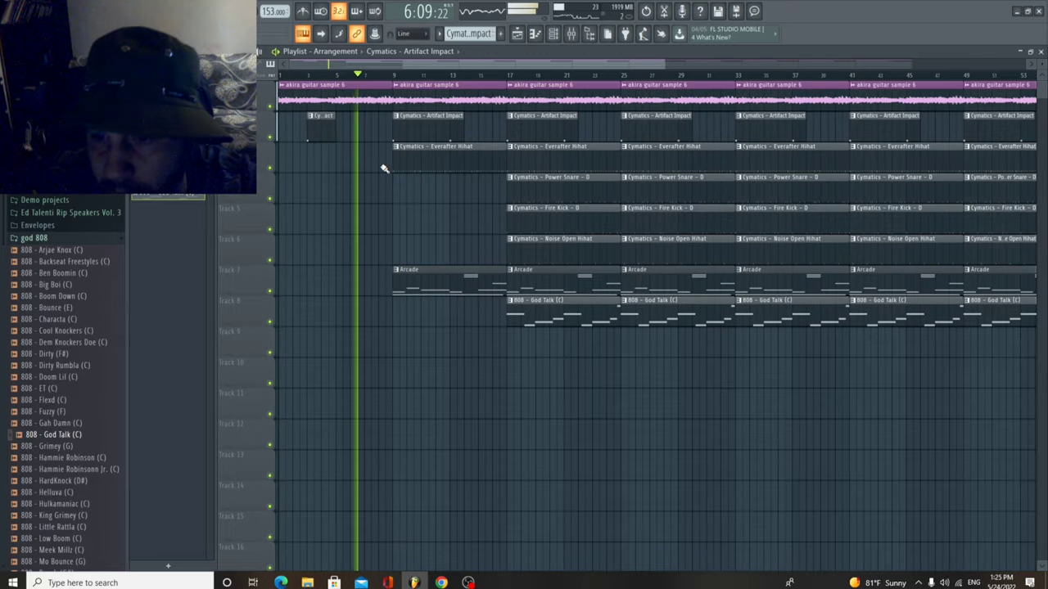